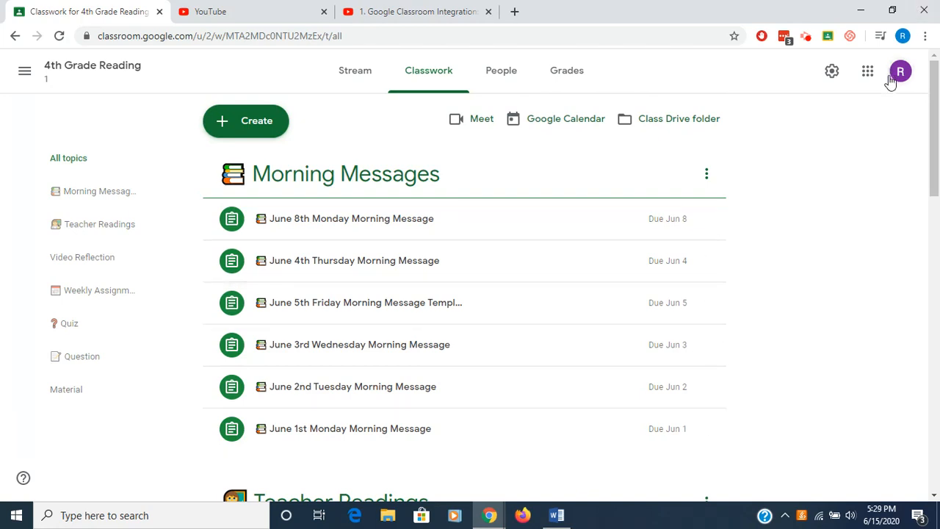
- Open YouTube from the Google apps launcher and switch to the YouTube tab
{"action": "left_click", "coordinate": [868, 73]}
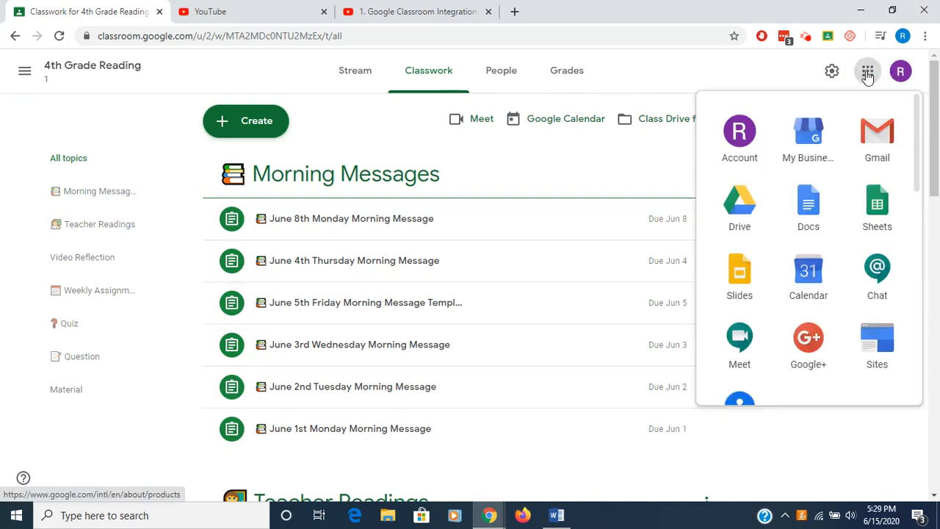
{"action": "scroll", "coordinate": [819, 235], "scroll_direction": "down", "scroll_amount": 3}
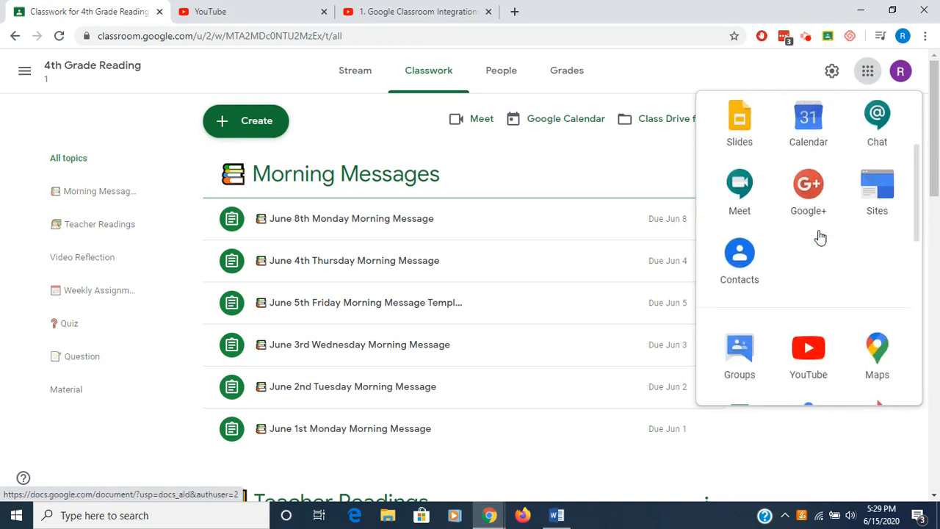
{"action": "scroll", "coordinate": [819, 237], "scroll_direction": "down", "scroll_amount": 1}
{"action": "left_click", "coordinate": [817, 314]}
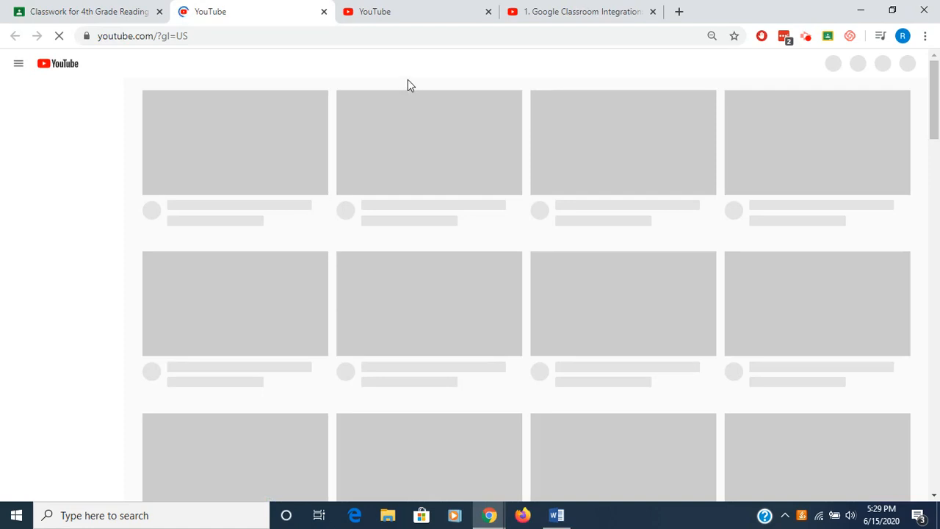
{"action": "left_click", "coordinate": [323, 12]}
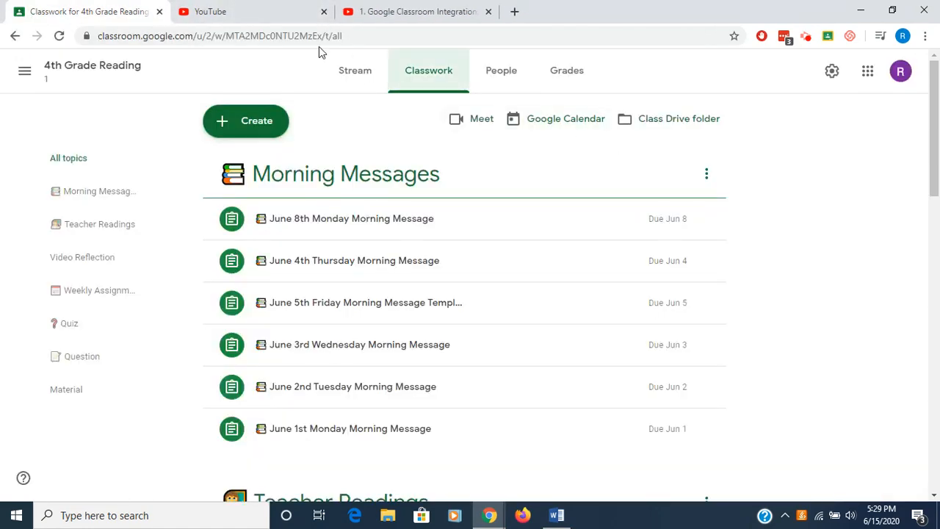
{"action": "left_click", "coordinate": [276, 17]}
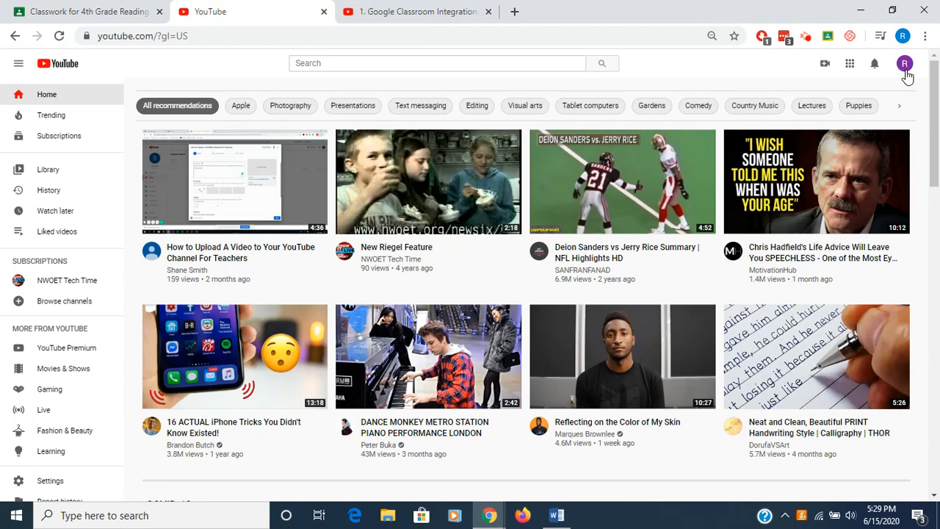
- Create a YouTube channel using the account's own name and picture
{"action": "left_click", "coordinate": [905, 67]}
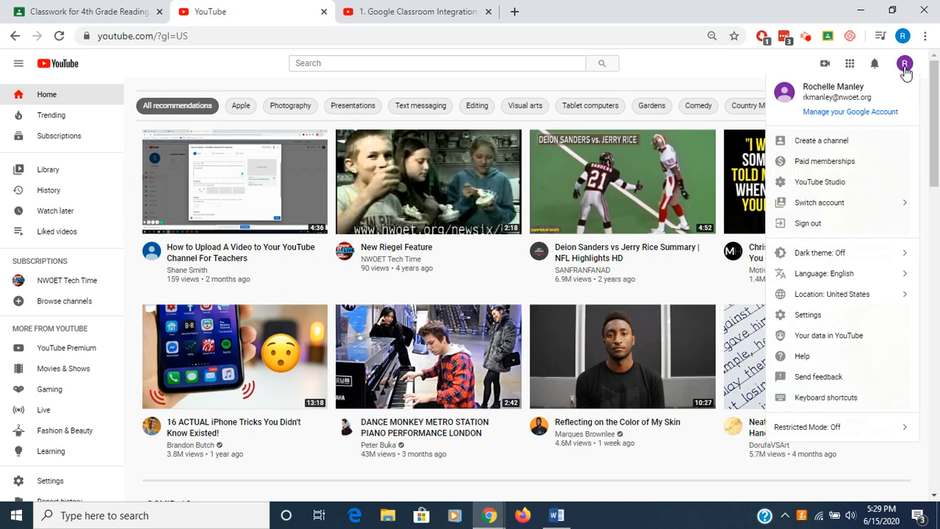
{"action": "left_click", "coordinate": [814, 147]}
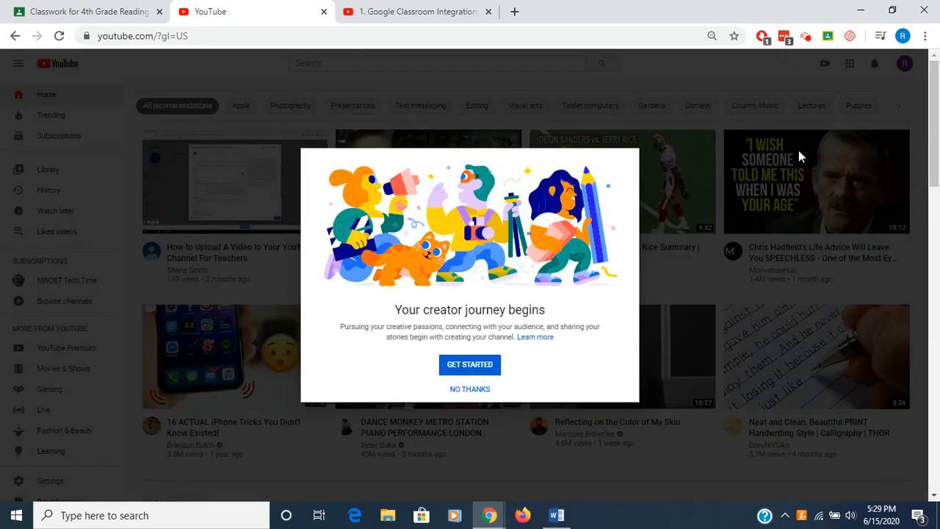
{"action": "left_click", "coordinate": [470, 366]}
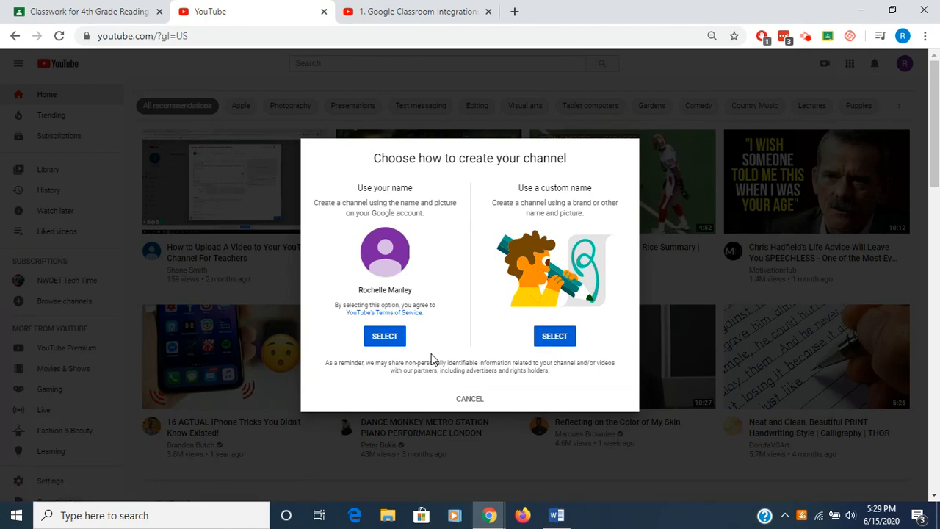
{"action": "left_click", "coordinate": [380, 338]}
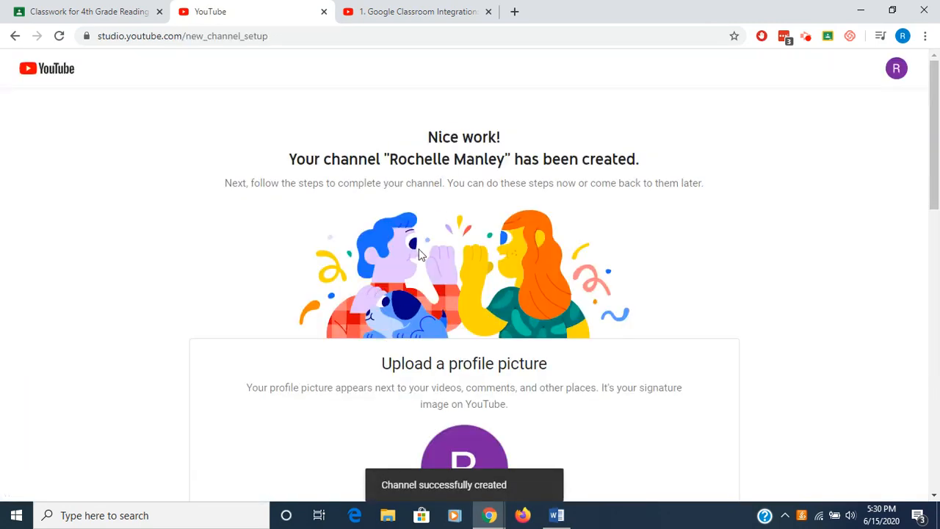
- Enter "This is an example channel" as the channel description
{"action": "scroll", "coordinate": [471, 286], "scroll_direction": "down", "scroll_amount": 1}
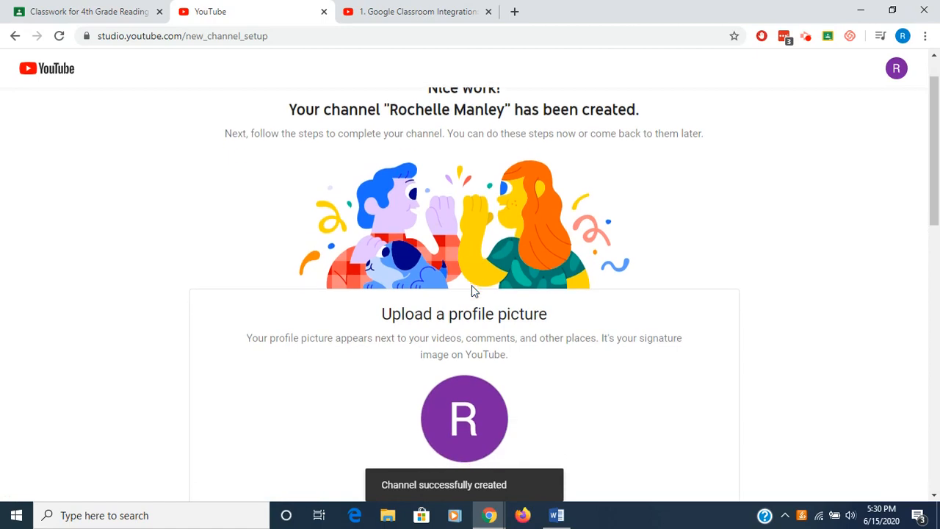
{"action": "scroll", "coordinate": [472, 291], "scroll_direction": "down", "scroll_amount": 3}
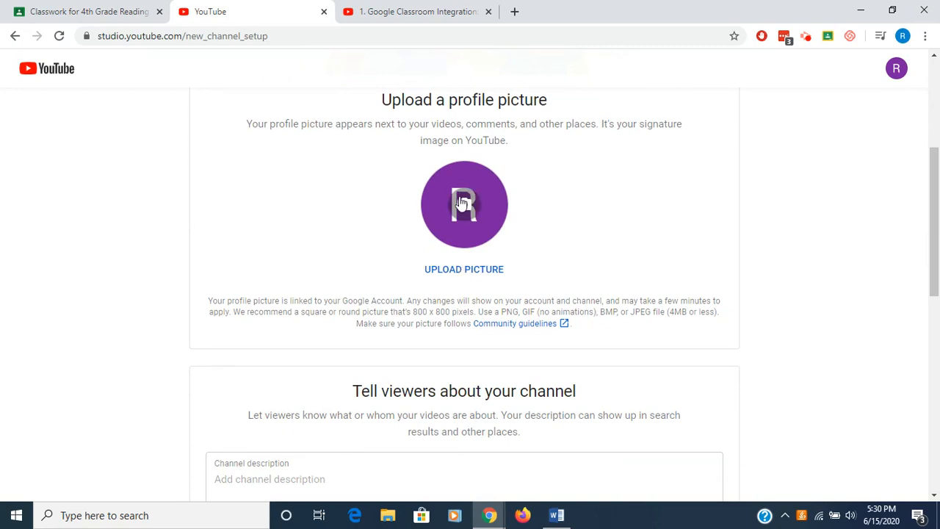
{"action": "scroll", "coordinate": [511, 330], "scroll_direction": "down", "scroll_amount": 2}
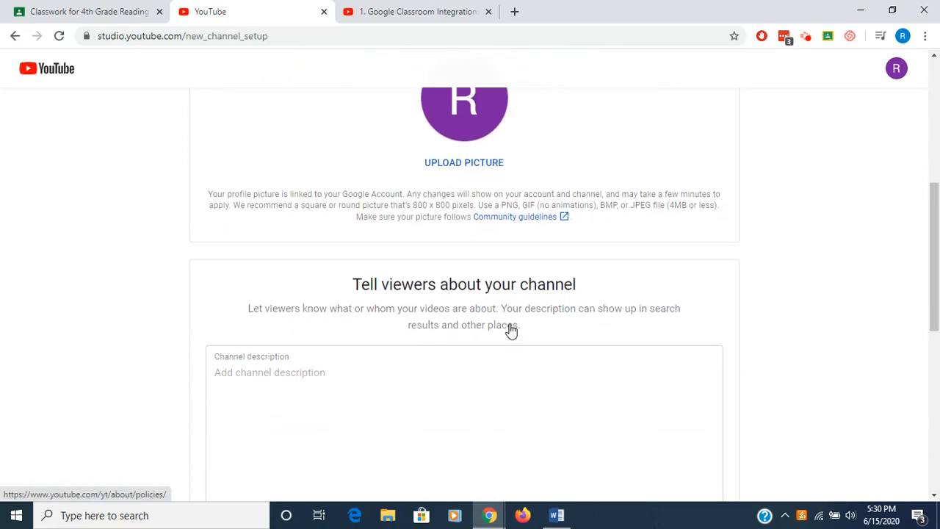
{"action": "scroll", "coordinate": [510, 324], "scroll_direction": "up", "scroll_amount": 1}
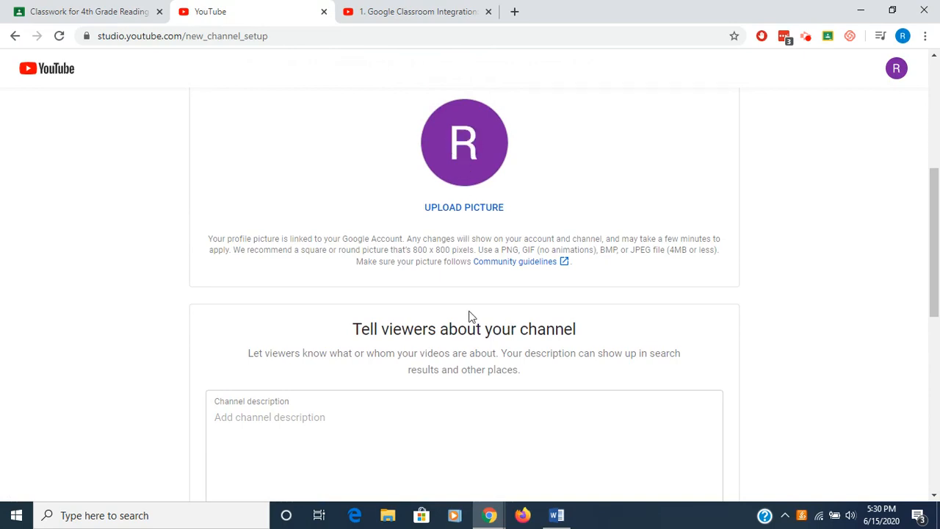
{"action": "scroll", "coordinate": [472, 348], "scroll_direction": "down", "scroll_amount": 2}
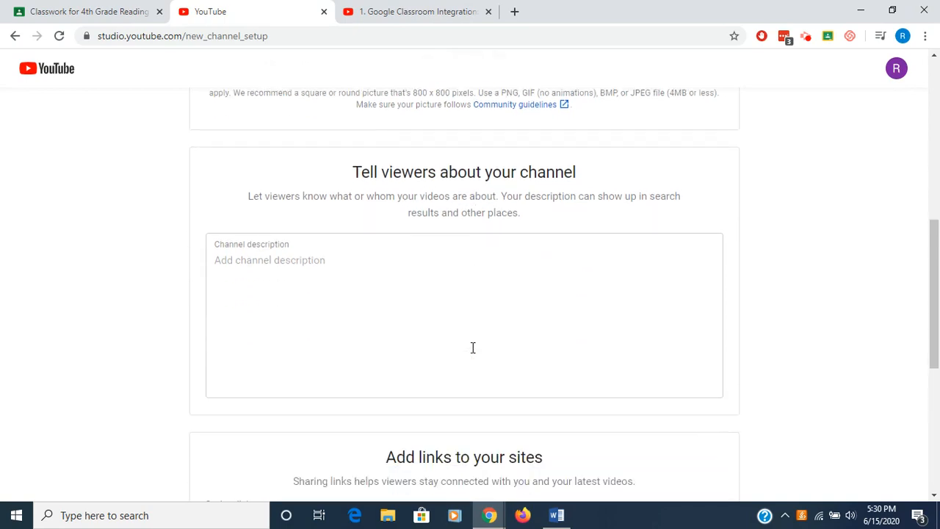
{"action": "left_click", "coordinate": [315, 261]}
{"action": "type", "text": "THis is"}
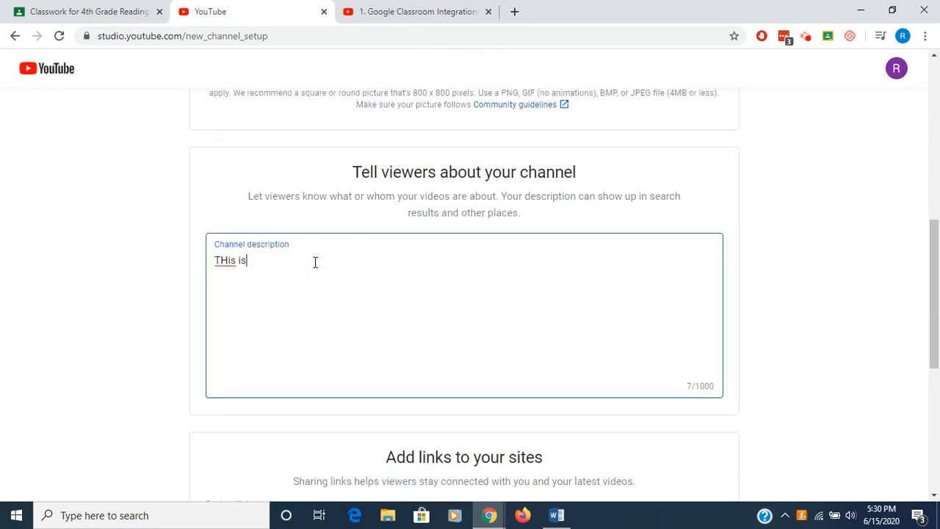
{"action": "key", "text": "BackSpace"}
{"action": "key", "text": "BackSpace"}
{"action": "key", "text": "BackSpace"}
{"action": "key", "text": "BackSpace"}
{"action": "key", "text": "BackSpace"}
{"action": "key", "text": "BackSpace"}
{"action": "type", "text": "his is an exampl"}
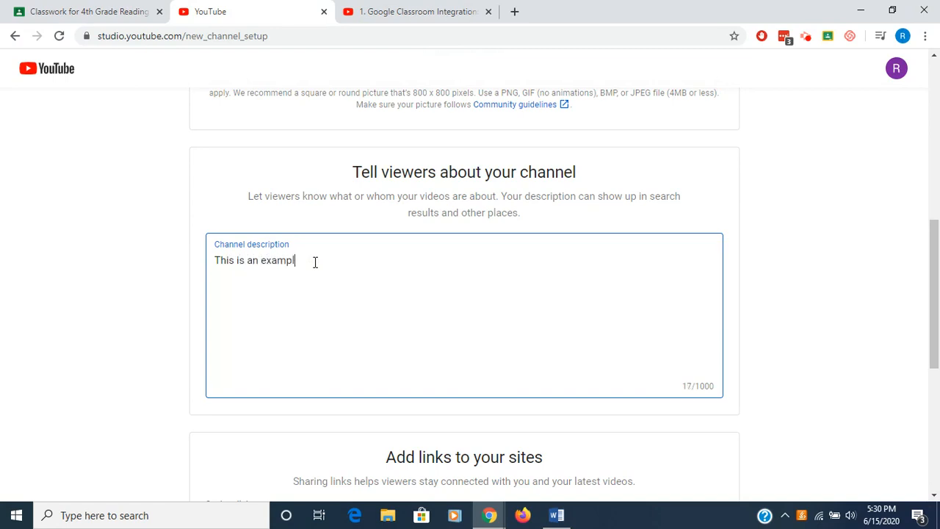
{"action": "type", "text": "e channel"}
- Save the channel setup and continue to the new channel page
{"action": "scroll", "coordinate": [455, 276], "scroll_direction": "down", "scroll_amount": 5}
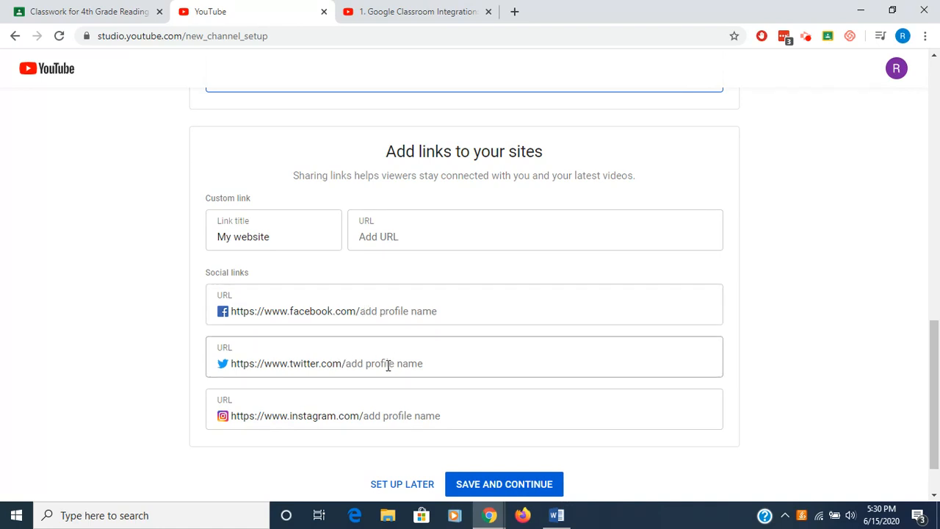
{"action": "scroll", "coordinate": [458, 405], "scroll_direction": "down", "scroll_amount": 1}
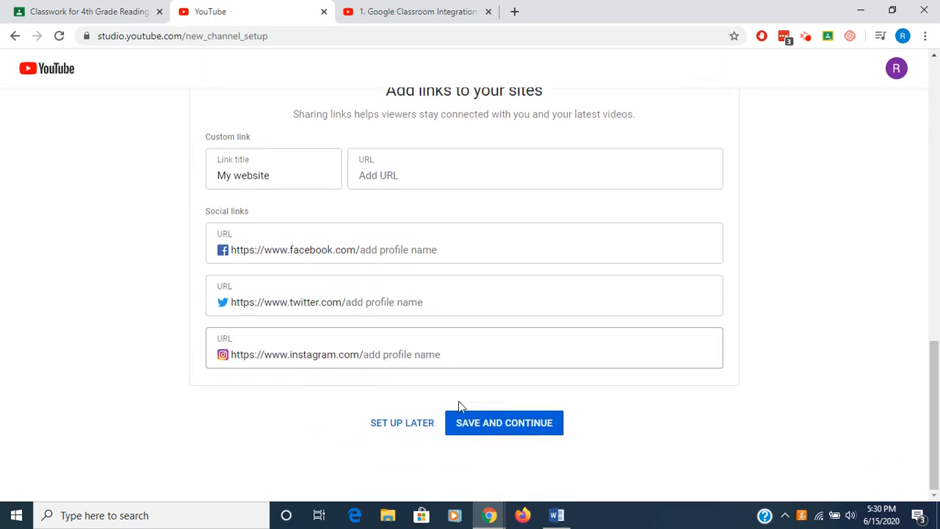
{"action": "left_click", "coordinate": [503, 432]}
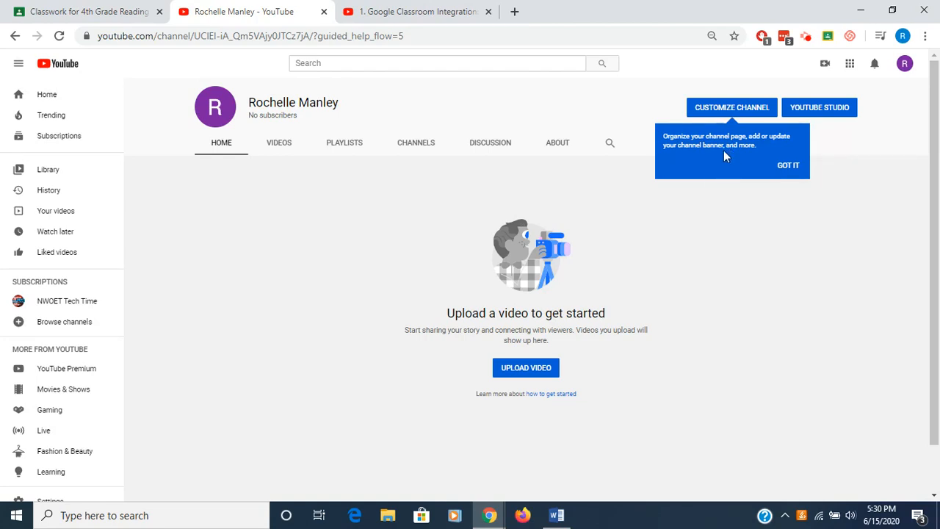
- Customize the channel by adding the black-and-white leaves gallery image as channel art
{"action": "left_click", "coordinate": [724, 112]}
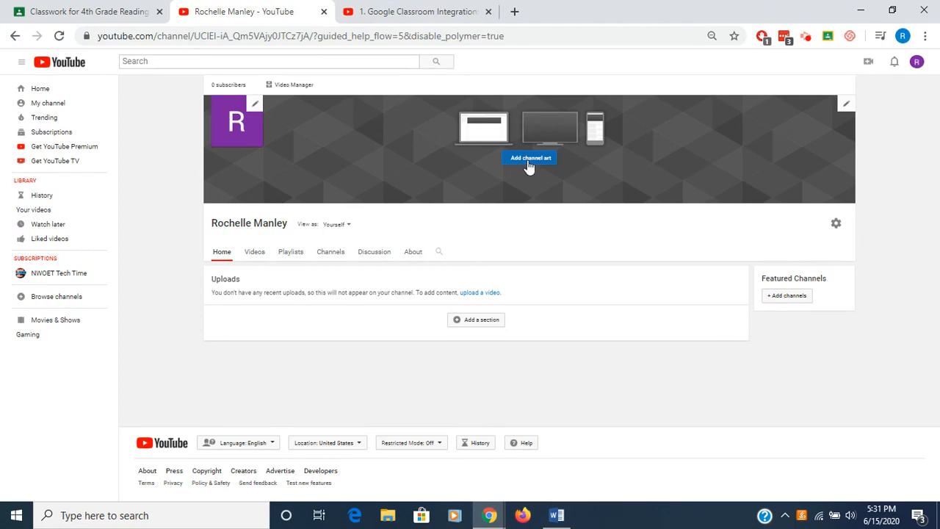
{"action": "left_click", "coordinate": [529, 165]}
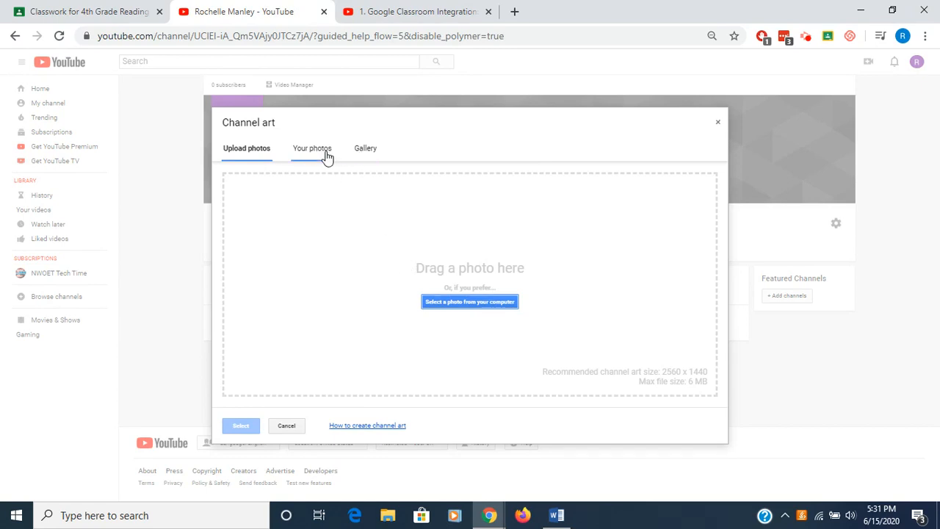
{"action": "left_click", "coordinate": [363, 152]}
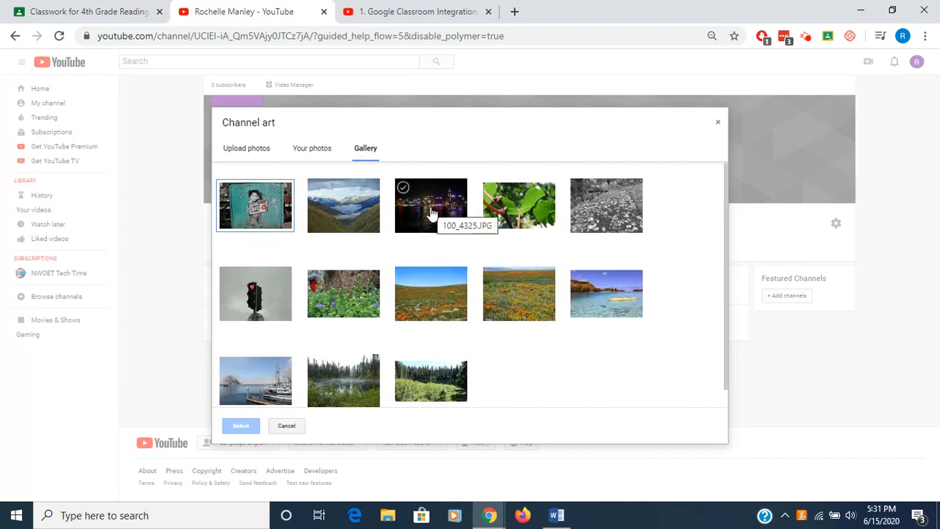
{"action": "left_click", "coordinate": [621, 229]}
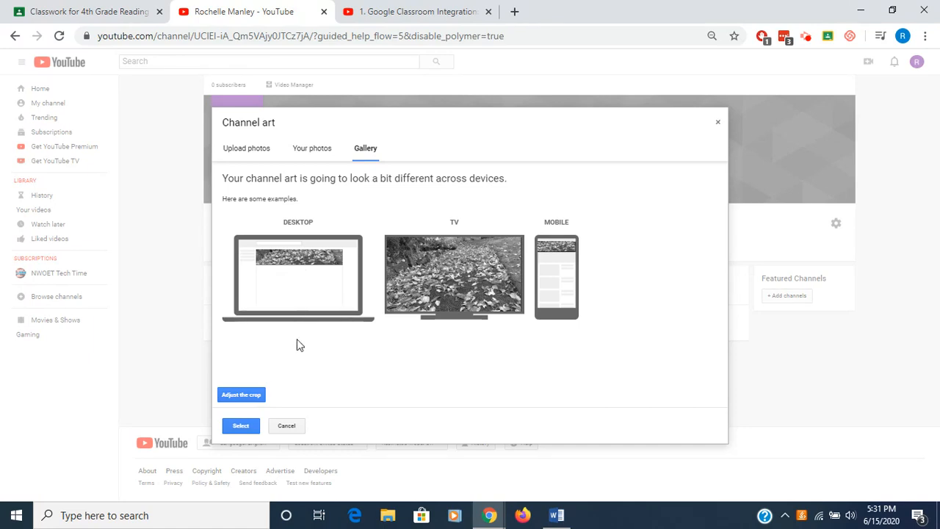
{"action": "left_click", "coordinate": [247, 429]}
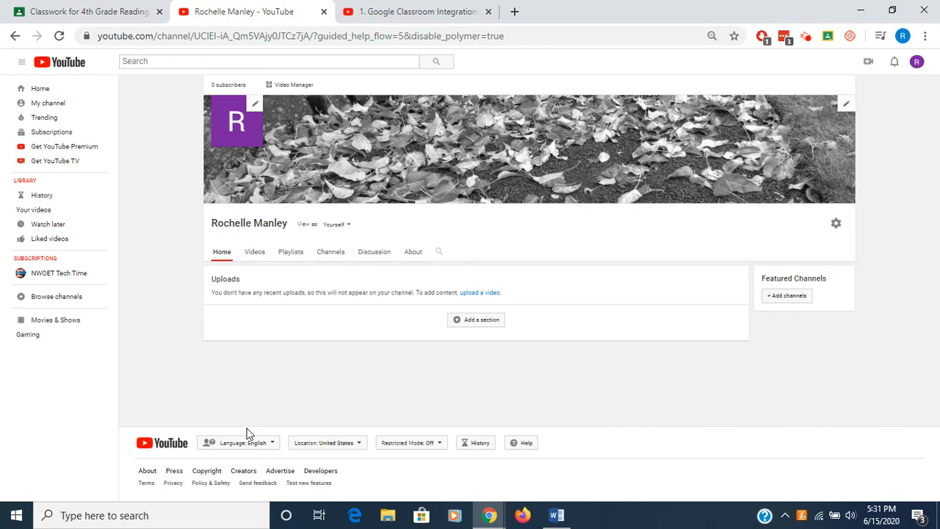
- Open channel settings and set the discussion tab to "Don't display until approved"
{"action": "left_click", "coordinate": [836, 228]}
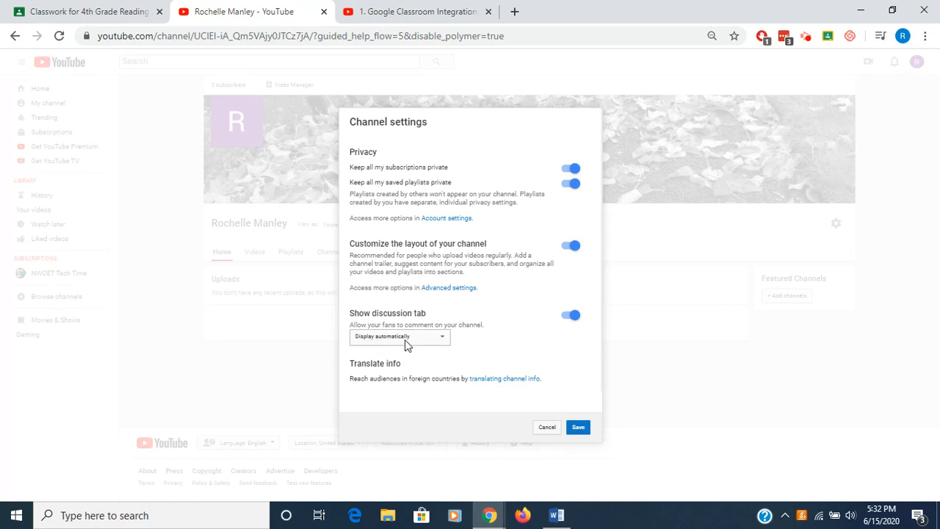
{"action": "left_click", "coordinate": [445, 339]}
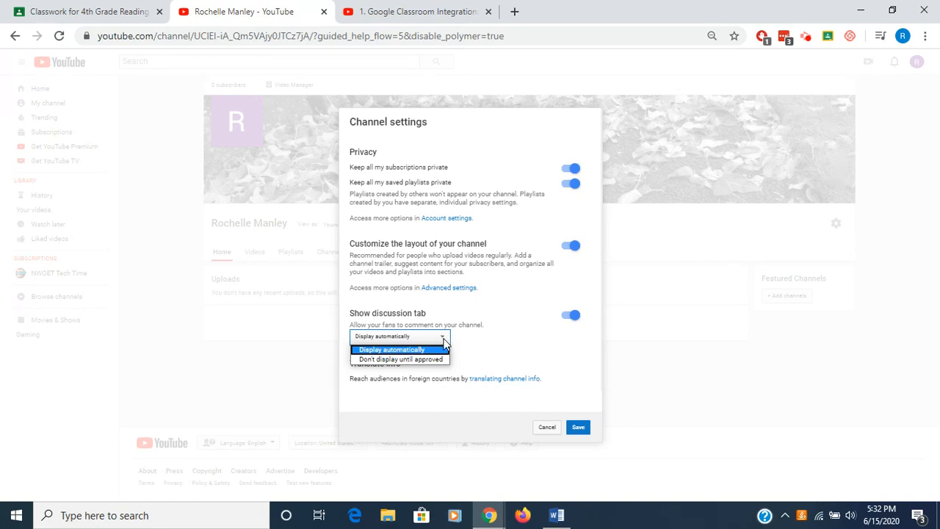
{"action": "left_click", "coordinate": [383, 364]}
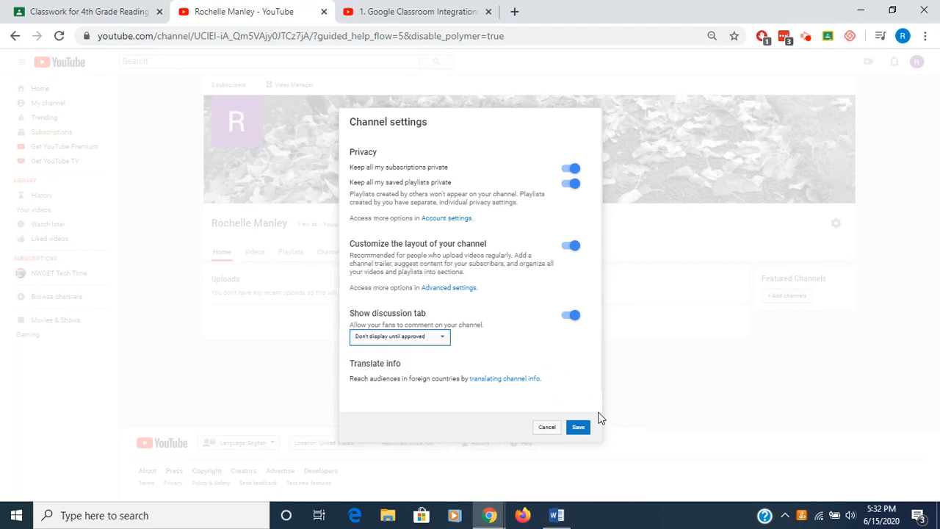
- Open the advanced channel settings and set the country to United States
{"action": "left_click", "coordinate": [448, 288]}
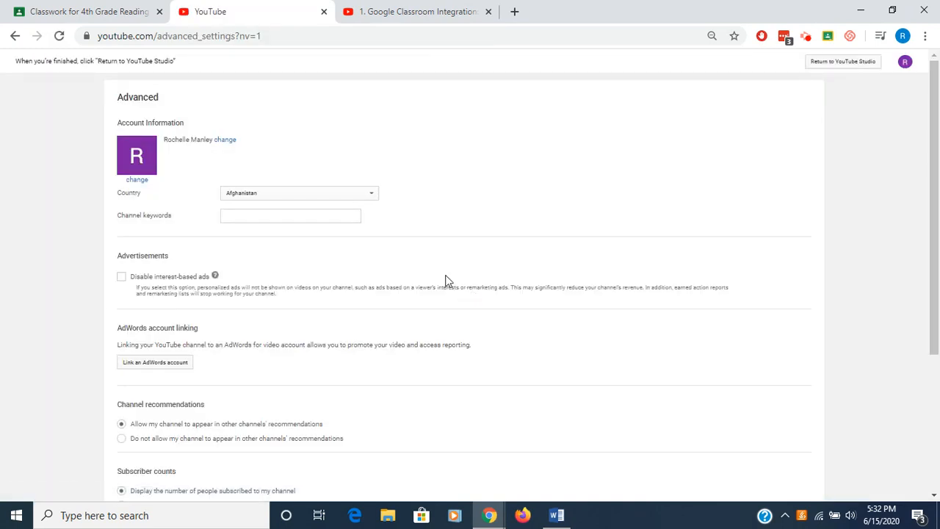
{"action": "left_click", "coordinate": [372, 195]}
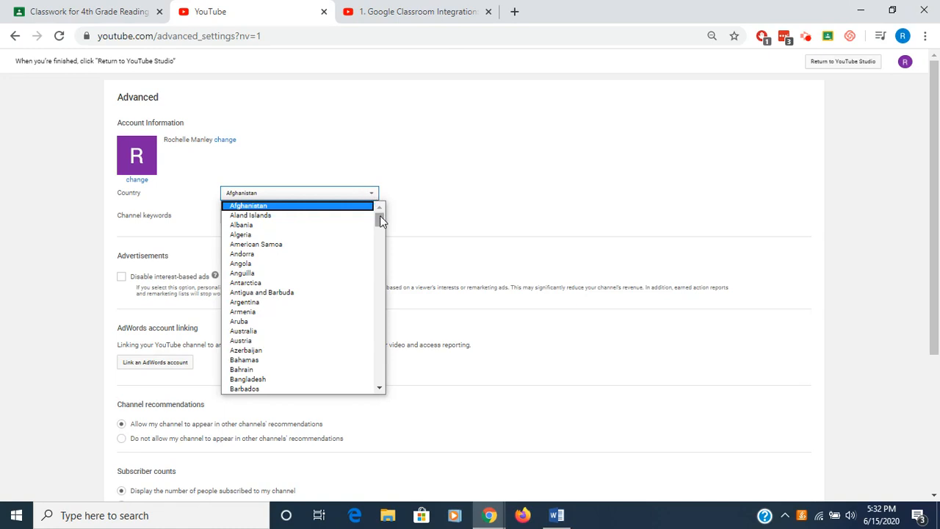
{"action": "left_click_drag", "start_coordinate": [382, 220], "coordinate": [380, 373]}
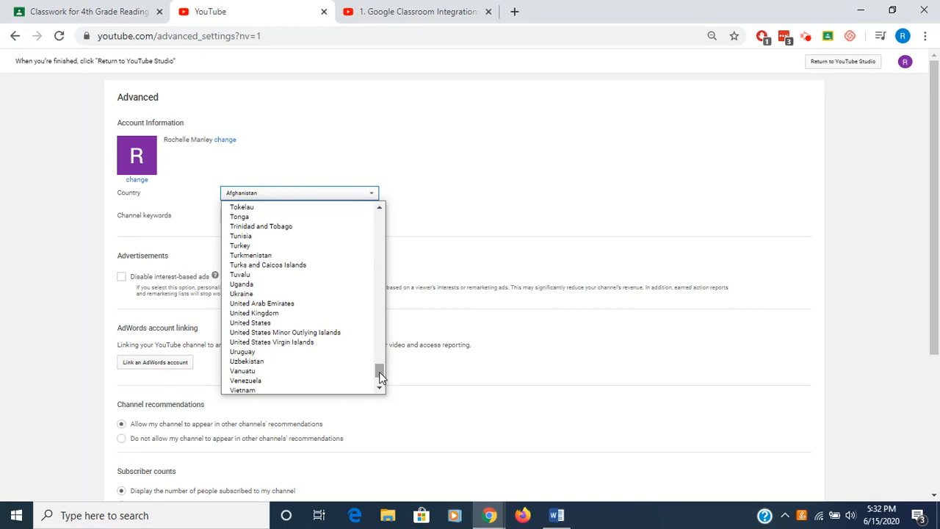
{"action": "left_click", "coordinate": [264, 323]}
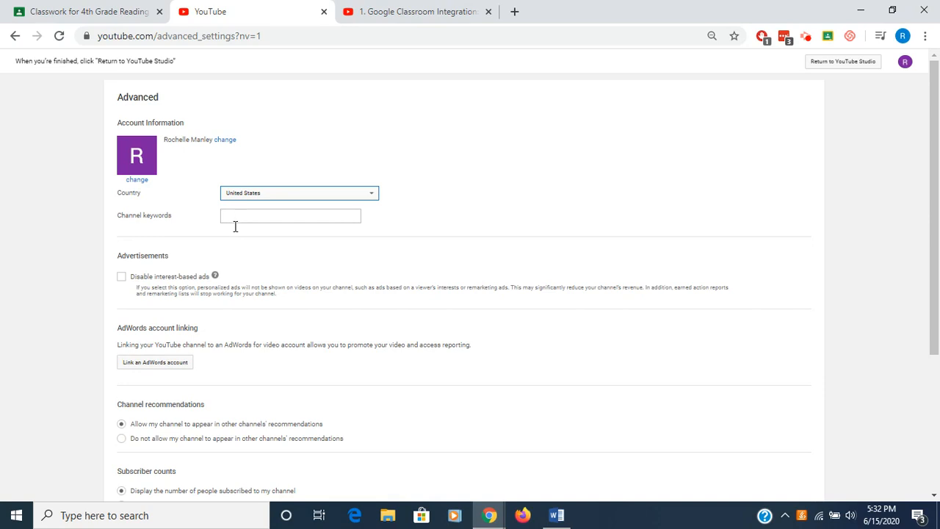
- Disable interest-based ads for the channel in the advanced settings
{"action": "left_click", "coordinate": [122, 277]}
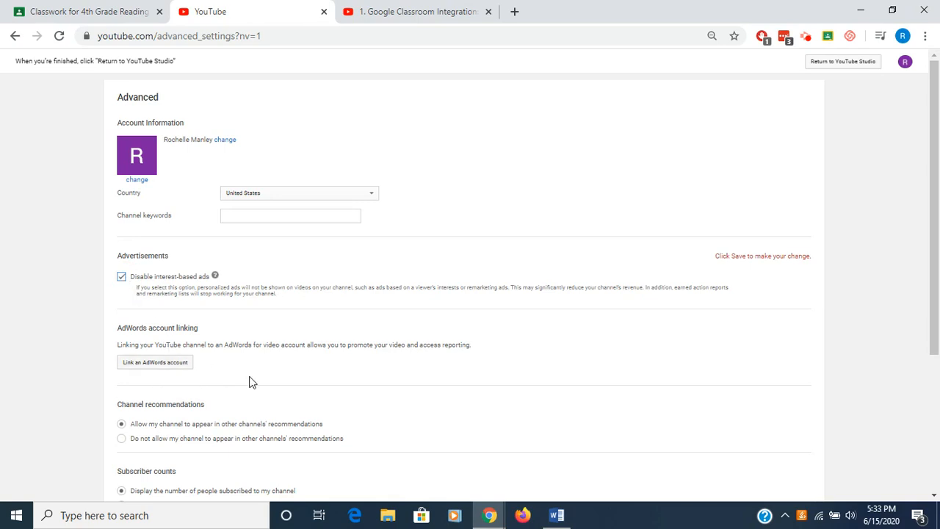
{"action": "scroll", "coordinate": [249, 382], "scroll_direction": "down", "scroll_amount": 3}
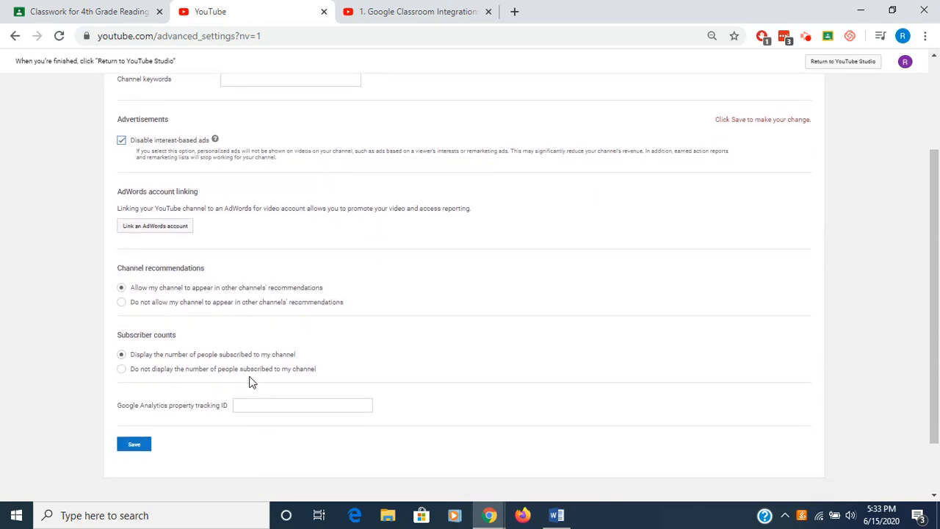
{"action": "scroll", "coordinate": [249, 382], "scroll_direction": "down", "scroll_amount": 1}
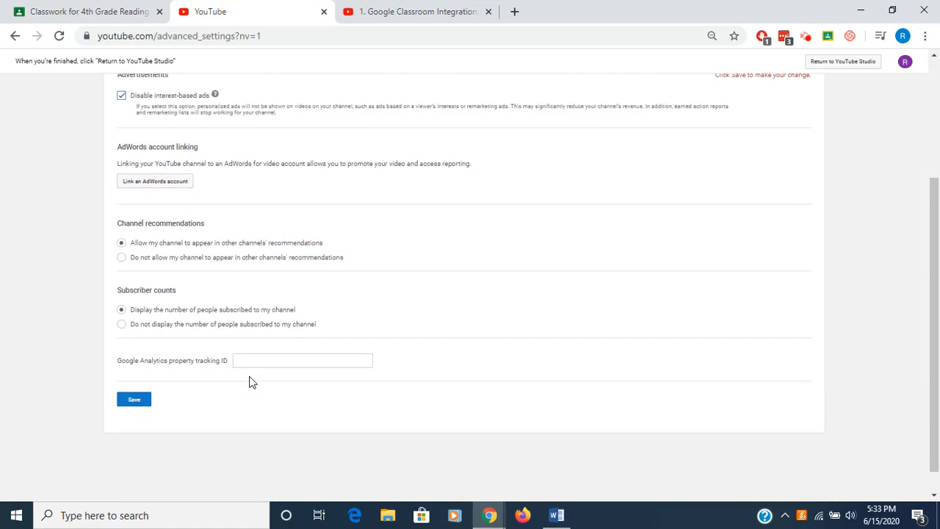
- Keep the channel out of other channels' recommendations, hide the subscriber count, and save the advanced settings
{"action": "left_click", "coordinate": [121, 258]}
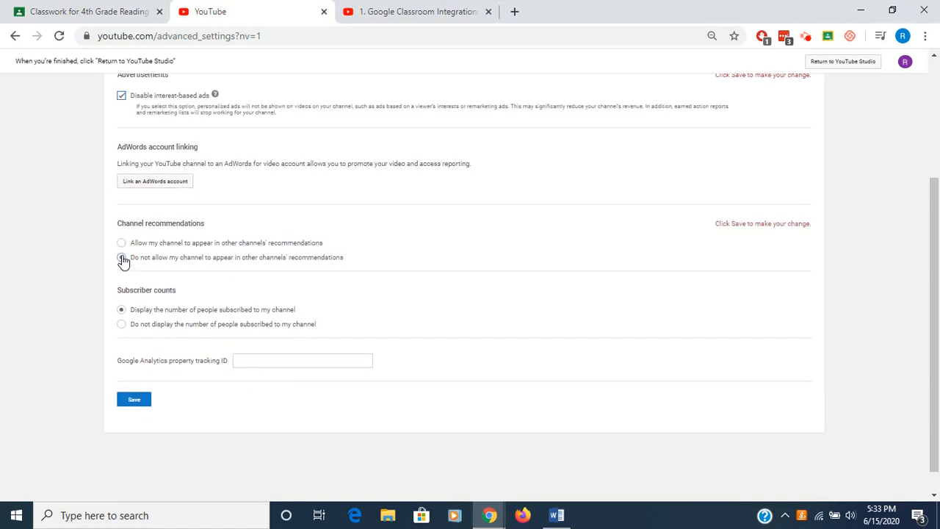
{"action": "left_click", "coordinate": [122, 325]}
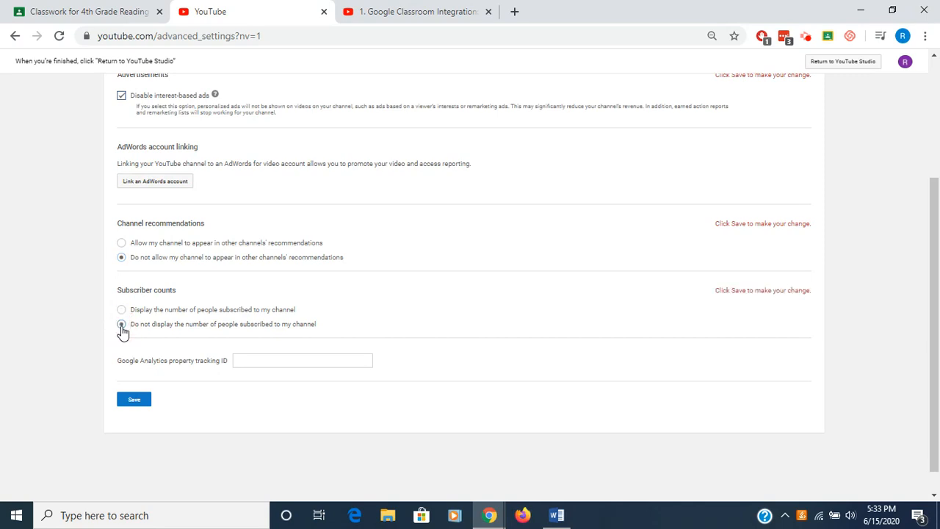
{"action": "left_click", "coordinate": [134, 402]}
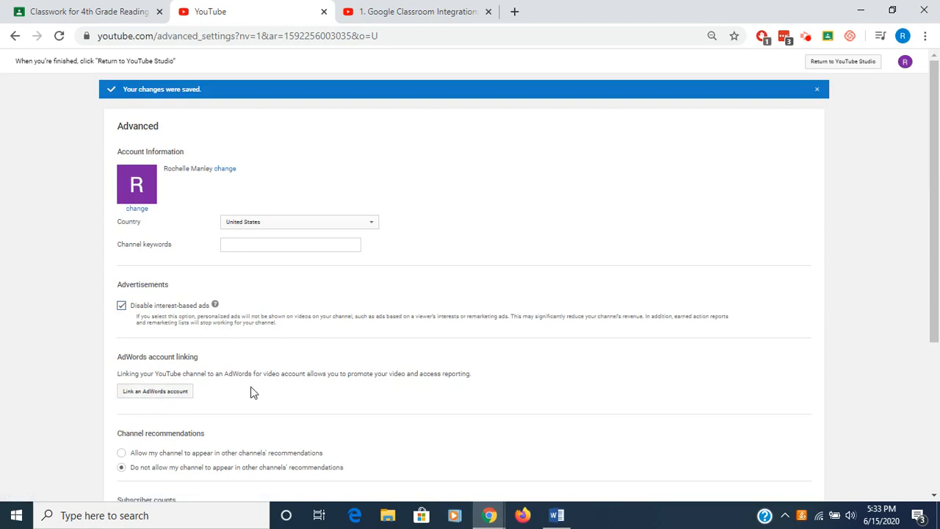
{"action": "scroll", "coordinate": [340, 413], "scroll_direction": "down", "scroll_amount": 4}
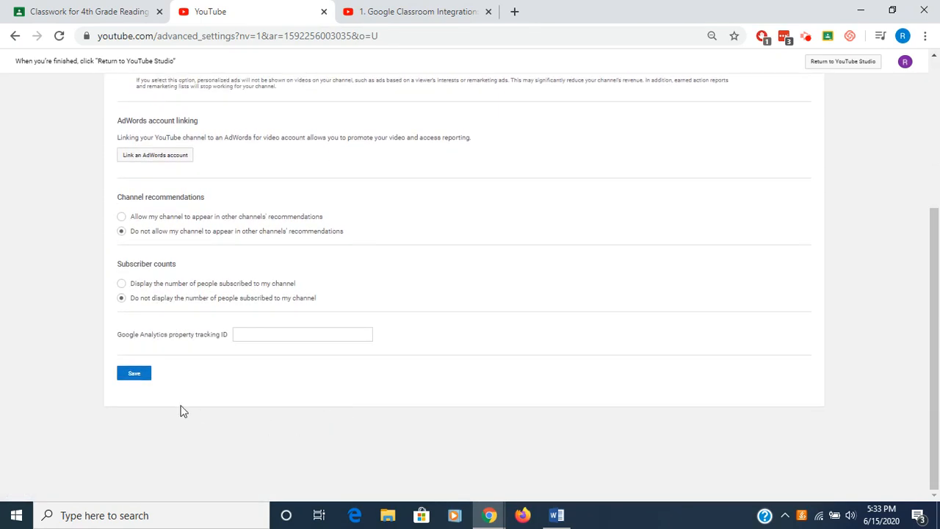
{"action": "left_click", "coordinate": [130, 376]}
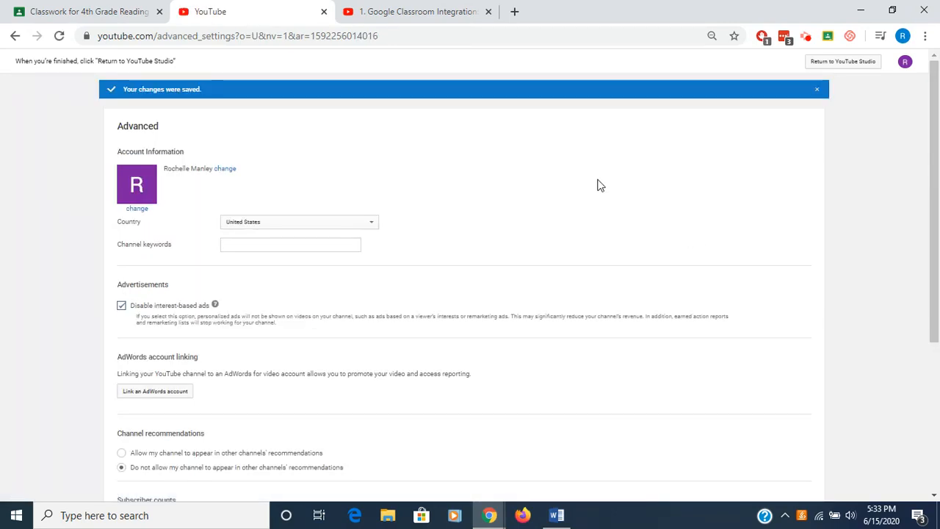
- Return to YouTube Studio and dismiss the welcome and team introduction popups on the dashboard
{"action": "left_click", "coordinate": [846, 65]}
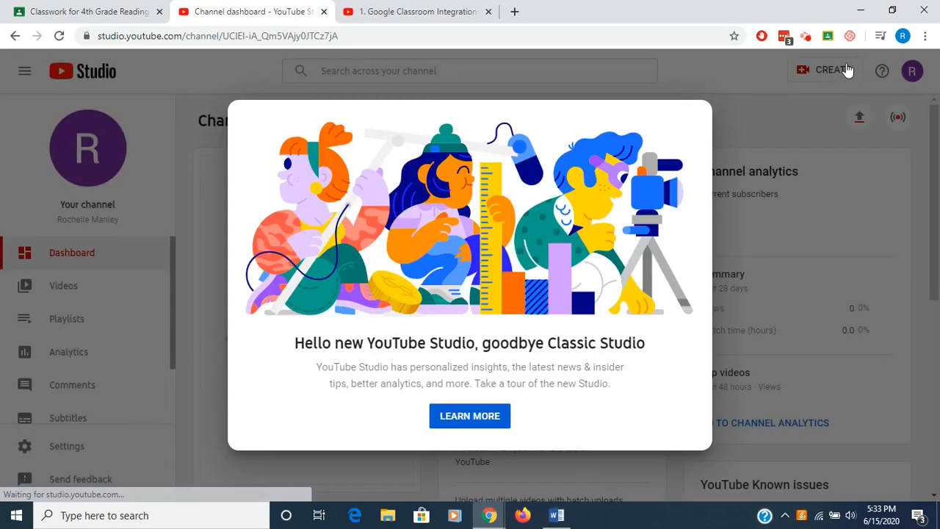
{"action": "left_click", "coordinate": [763, 141]}
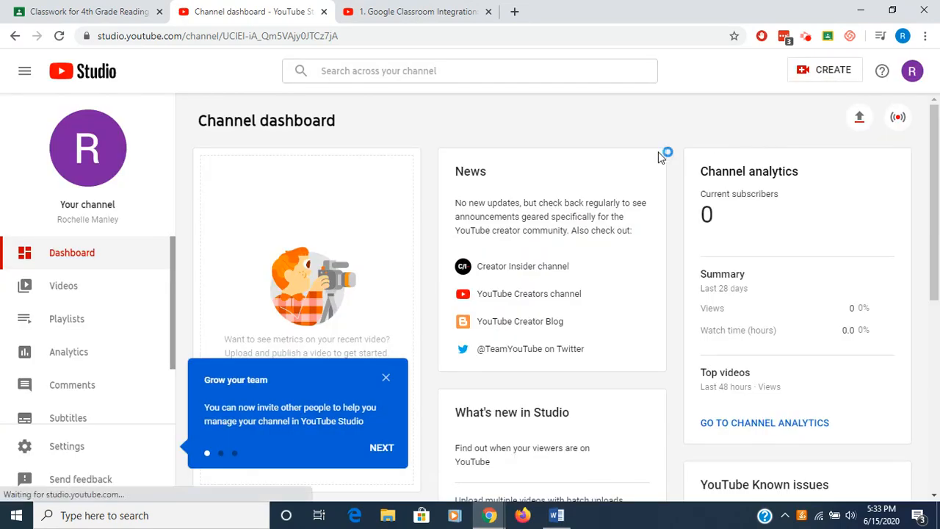
{"action": "left_click", "coordinate": [386, 378]}
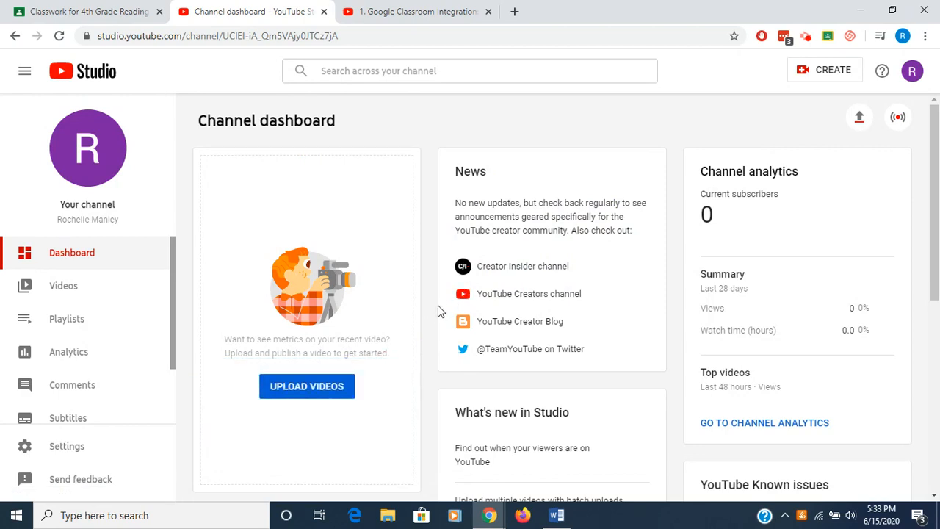
- Open the channel's playlists and create a new Unlisted playlist titled "Test"
{"action": "scroll", "coordinate": [438, 310], "scroll_direction": "down", "scroll_amount": 1}
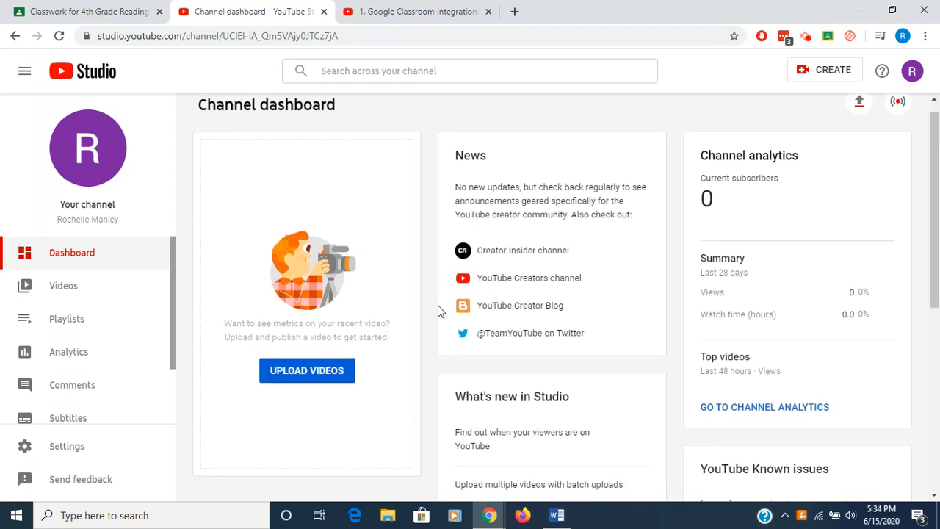
{"action": "left_click", "coordinate": [65, 326]}
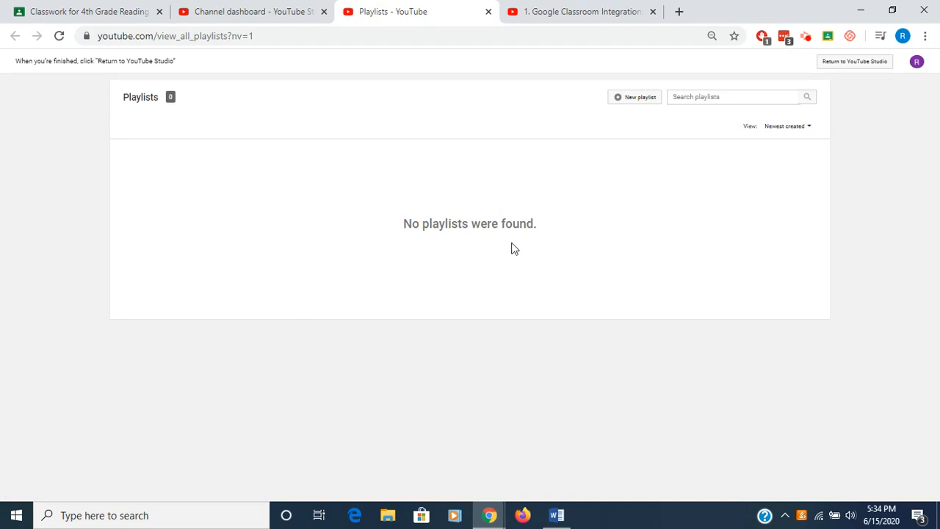
{"action": "left_click", "coordinate": [645, 103]}
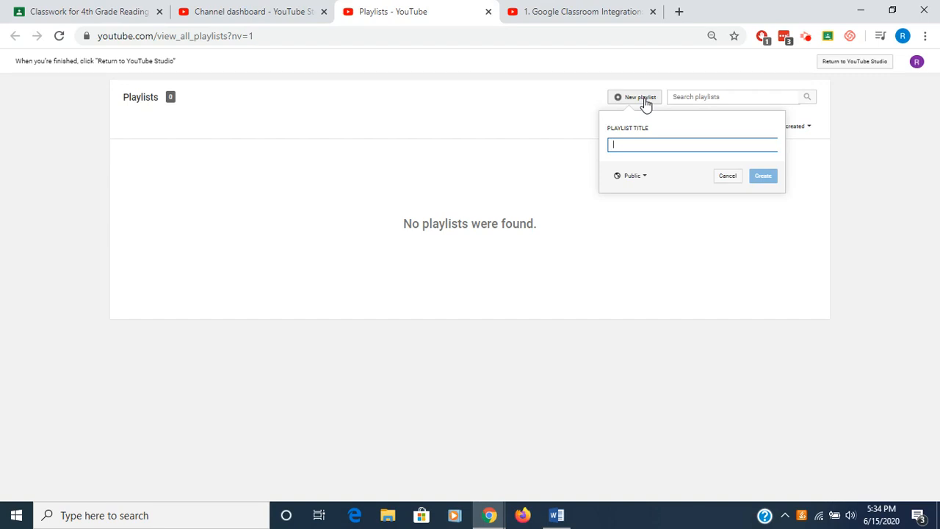
{"action": "type", "text": "Test"}
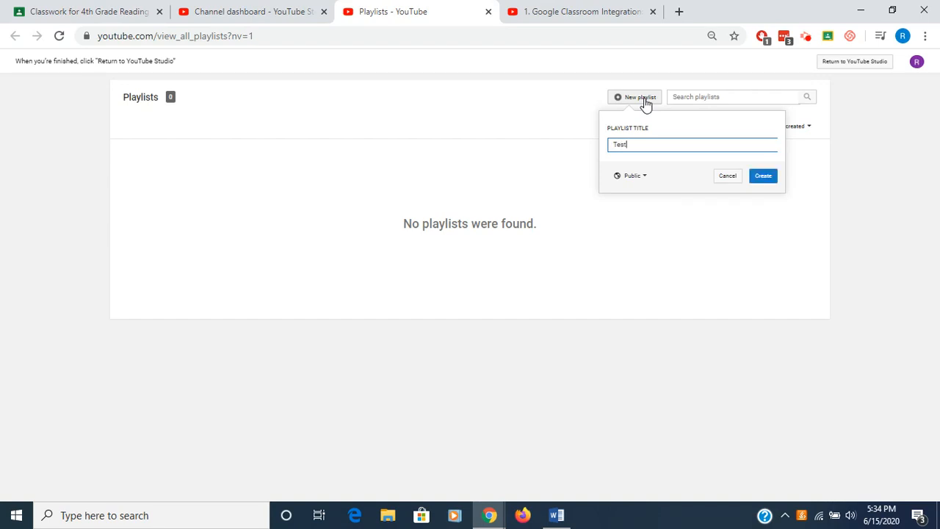
{"action": "left_click", "coordinate": [645, 179]}
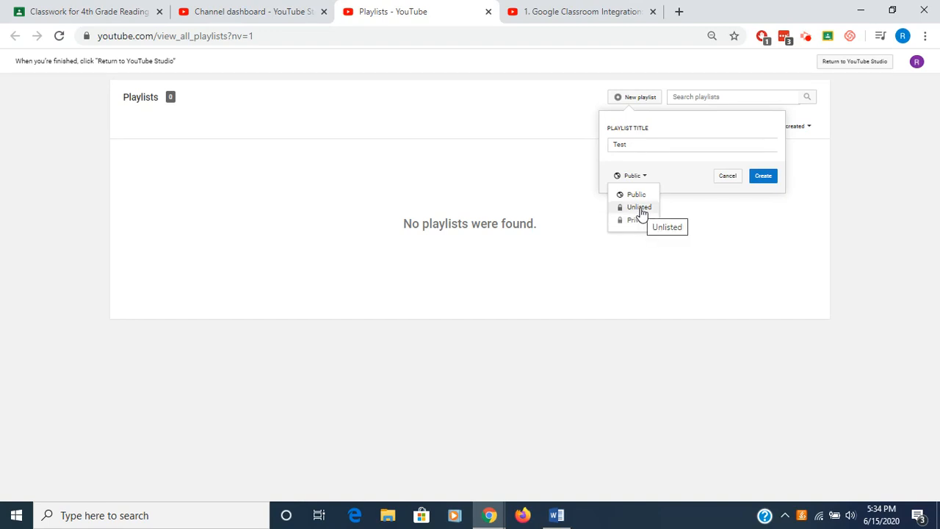
{"action": "left_click", "coordinate": [640, 209]}
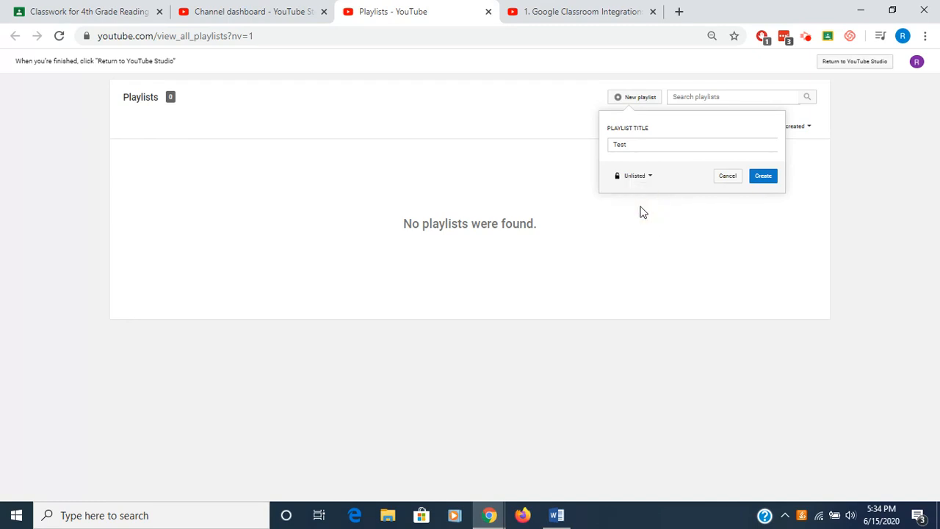
{"action": "left_click", "coordinate": [764, 179]}
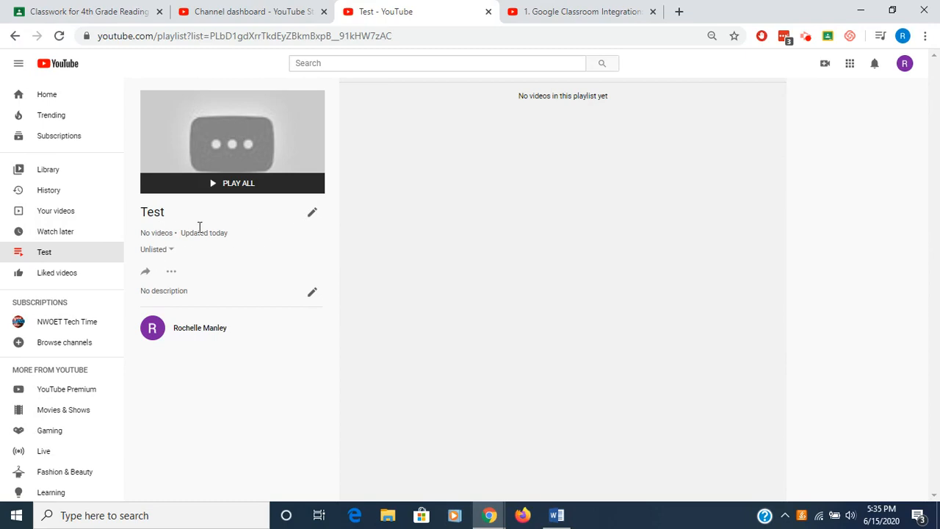
- Review the playlist's privacy options and its Collaborate setting
{"action": "left_click", "coordinate": [171, 253]}
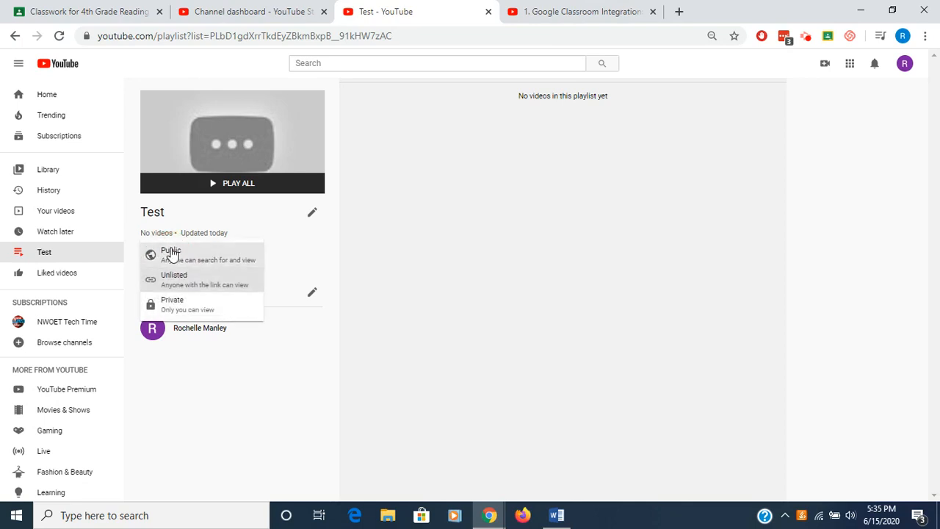
{"action": "left_click", "coordinate": [174, 282]}
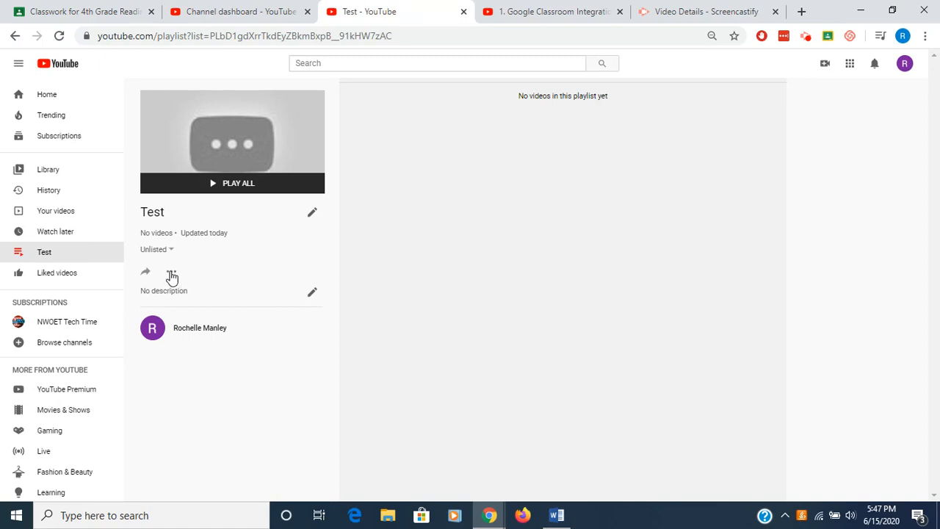
{"action": "left_click", "coordinate": [172, 274]}
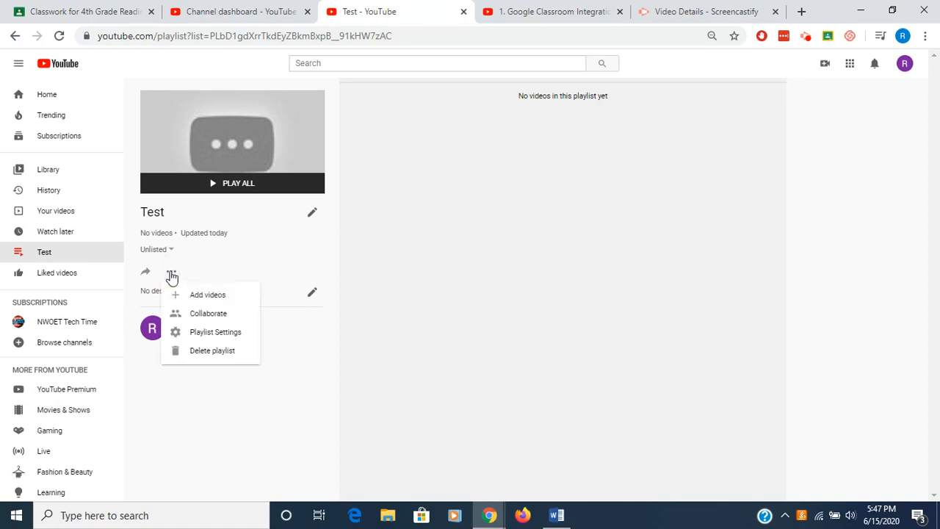
{"action": "left_click", "coordinate": [205, 316]}
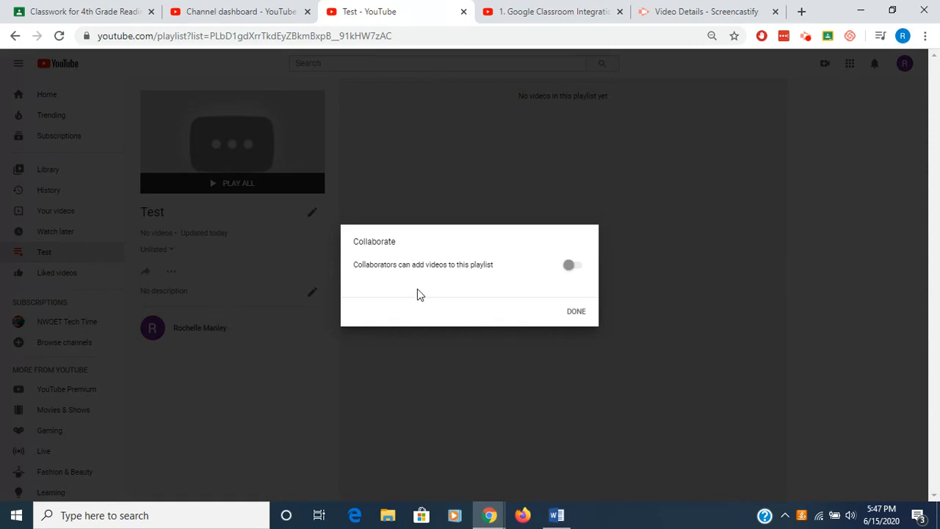
{"action": "left_click", "coordinate": [579, 316]}
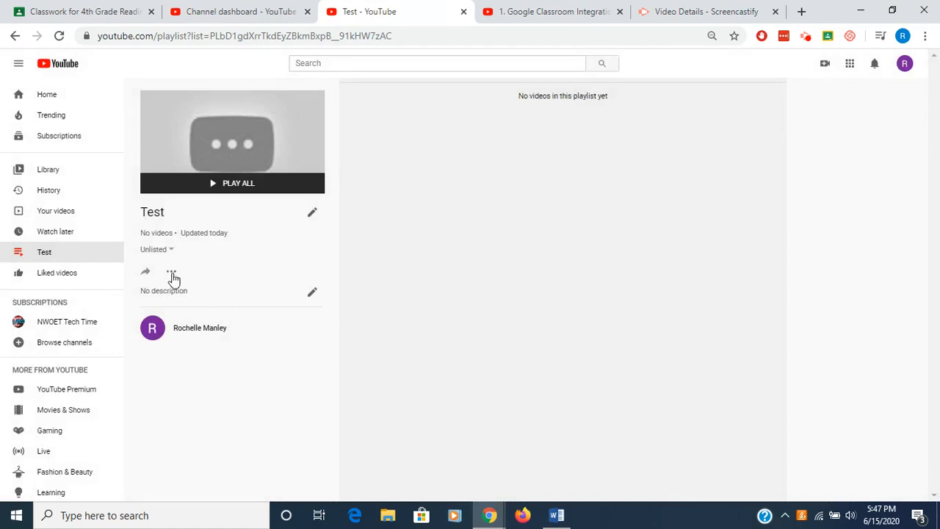
- Turn on adding new videos to the top of the playlist in the Playlist Settings
{"action": "left_click", "coordinate": [172, 274]}
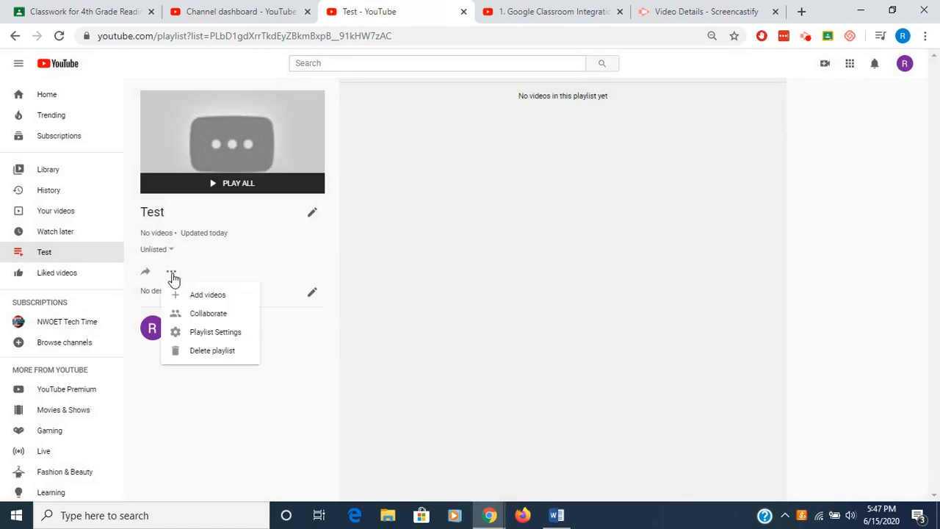
{"action": "left_click", "coordinate": [193, 334]}
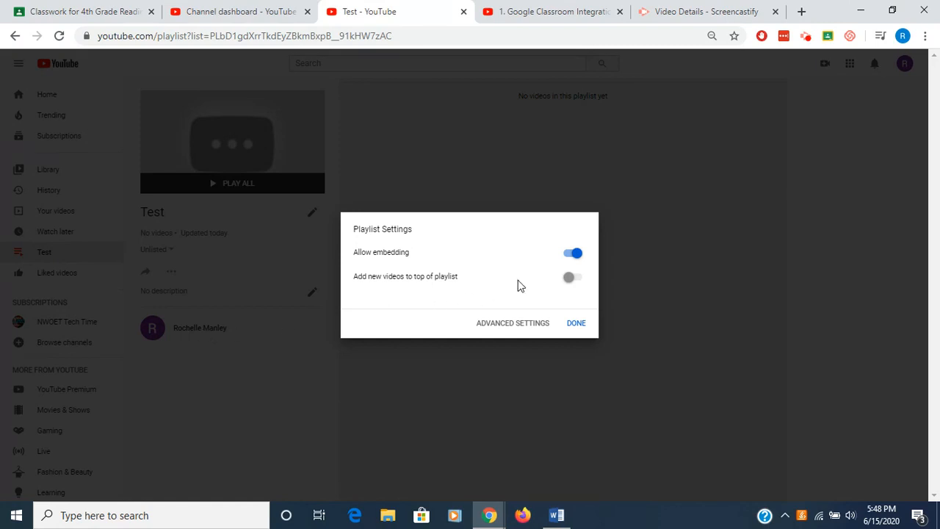
{"action": "left_click", "coordinate": [570, 279]}
{"action": "left_click", "coordinate": [575, 325]}
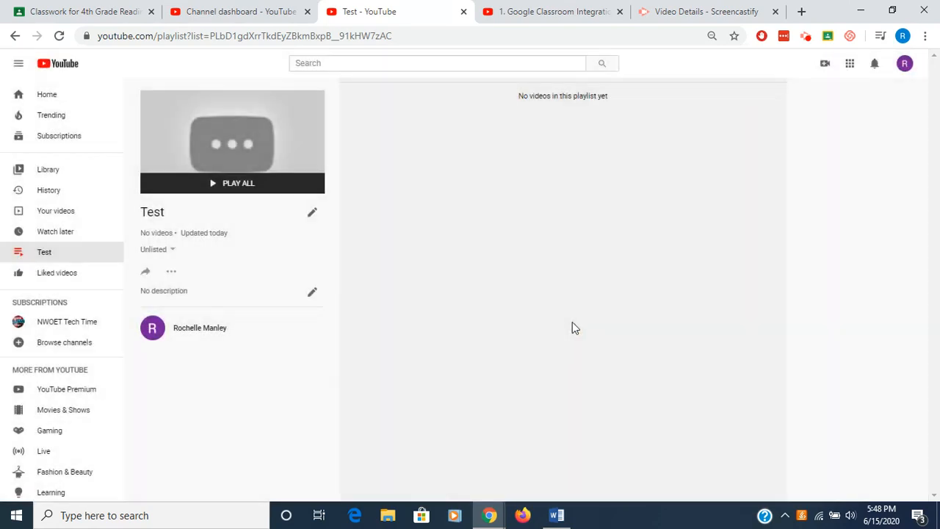
- Search for "NWOET Screencastify" and add "Screencastify Video 1 Free vs Paid" to the playlist
{"action": "left_click", "coordinate": [171, 272]}
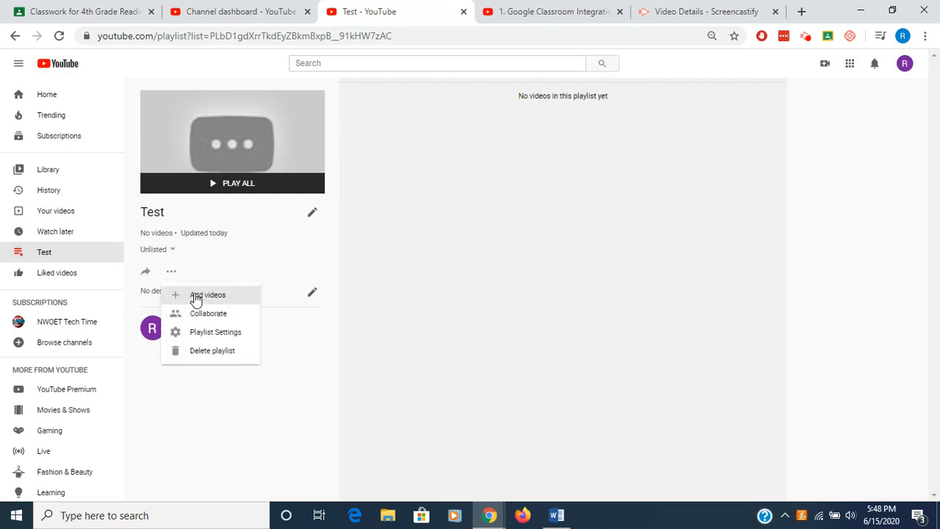
{"action": "left_click", "coordinate": [196, 297]}
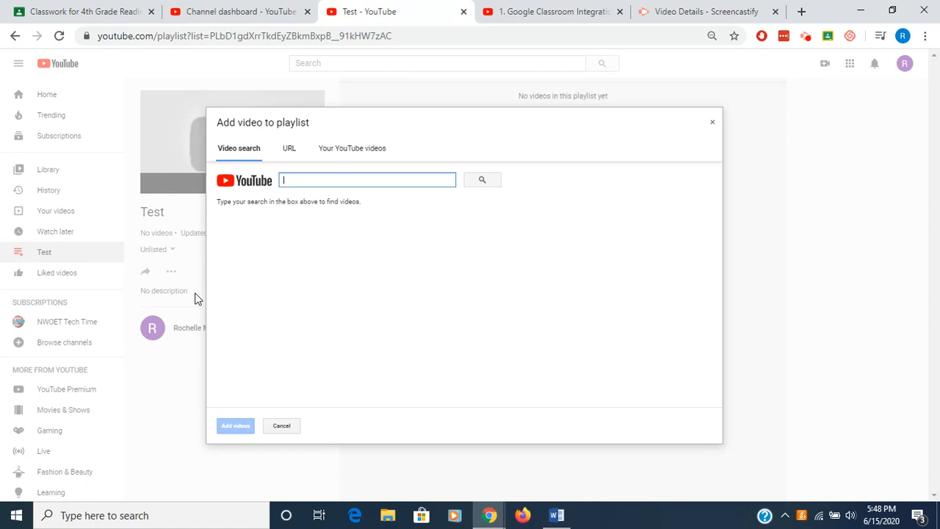
{"action": "type", "text": "NWOET "}
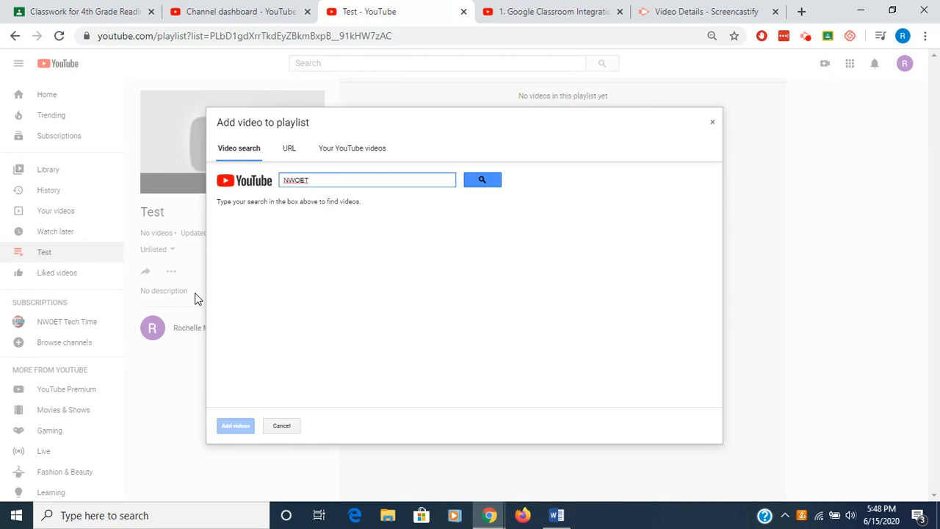
{"action": "type", "text": "Screencastify"}
{"action": "key", "text": "Return"}
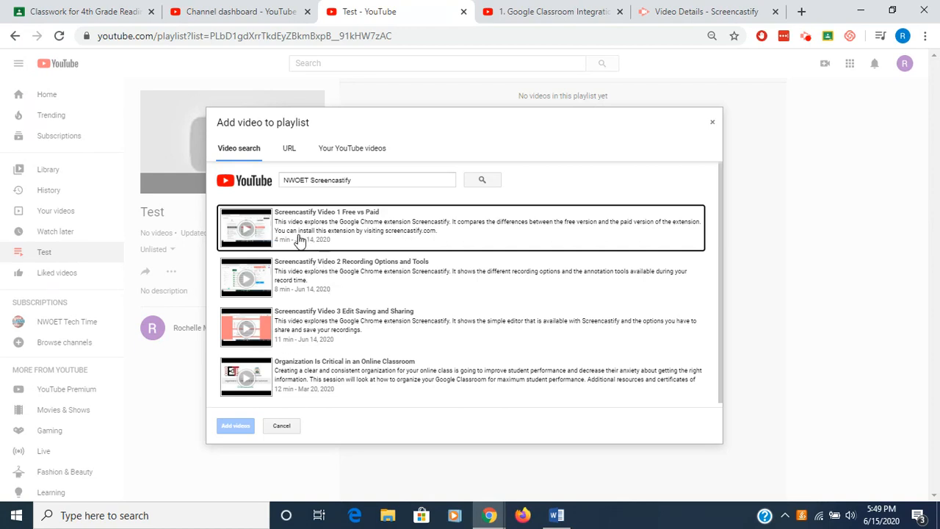
{"action": "left_click", "coordinate": [257, 239]}
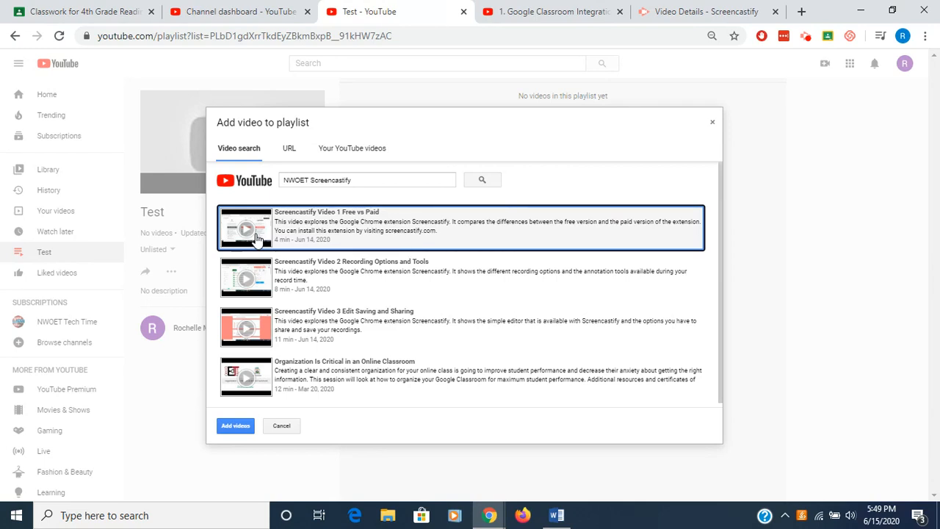
{"action": "left_click", "coordinate": [247, 233]}
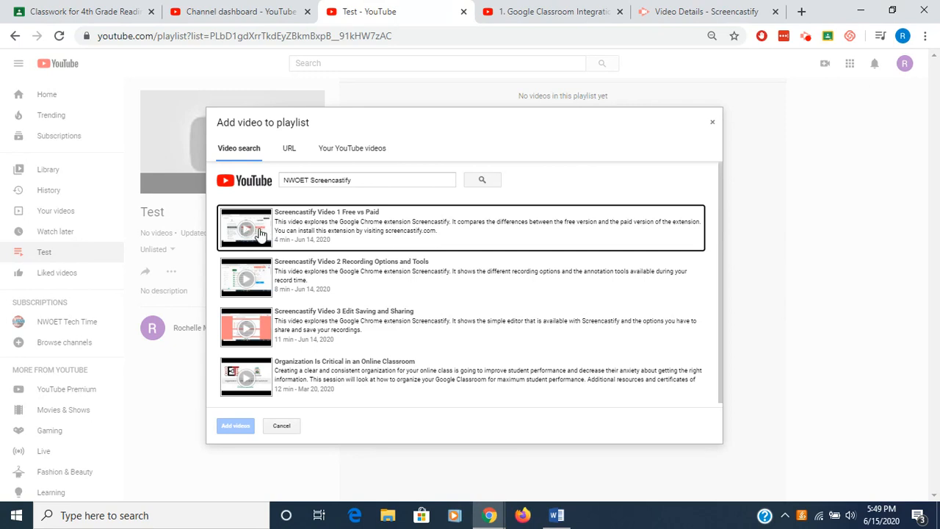
{"action": "left_click", "coordinate": [248, 232]}
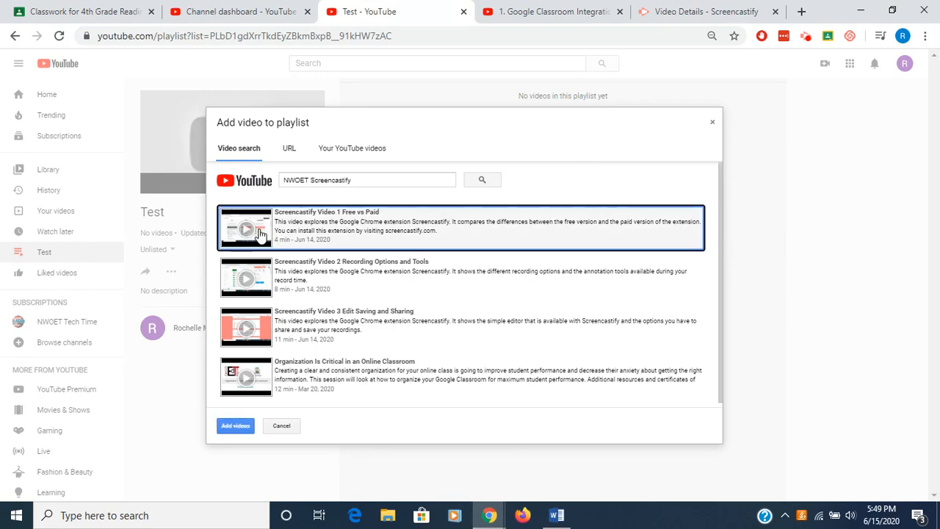
{"action": "left_click", "coordinate": [235, 426]}
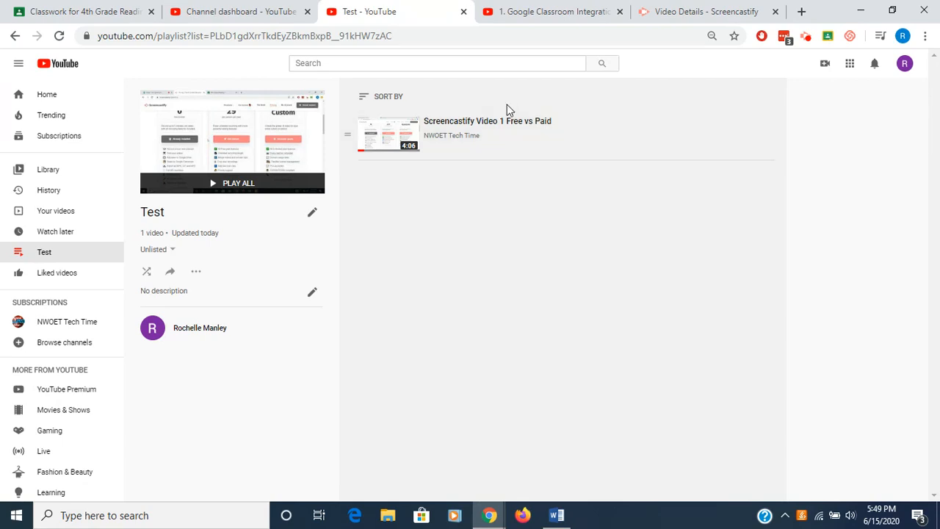
- Switch to the Google Classroom Integration video tab
{"action": "left_click", "coordinate": [552, 15]}
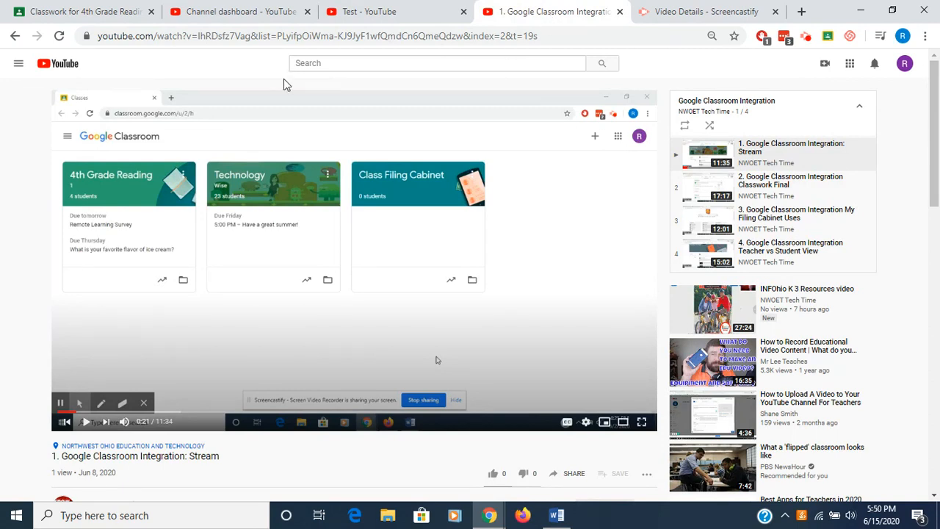
- Copy the share link of the "1. Google Classroom Integration: Stream" video
{"action": "left_click", "coordinate": [571, 474]}
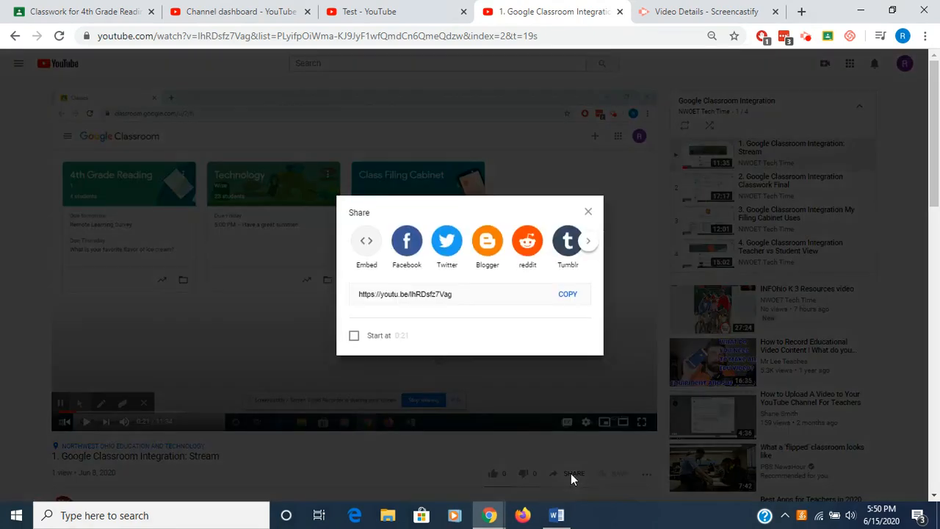
{"action": "left_click", "coordinate": [567, 300]}
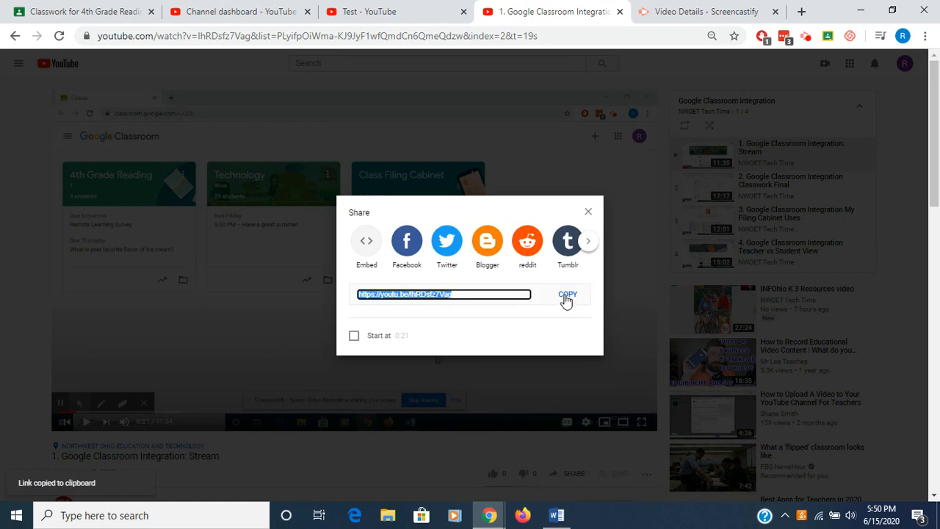
{"action": "left_click", "coordinate": [588, 211]}
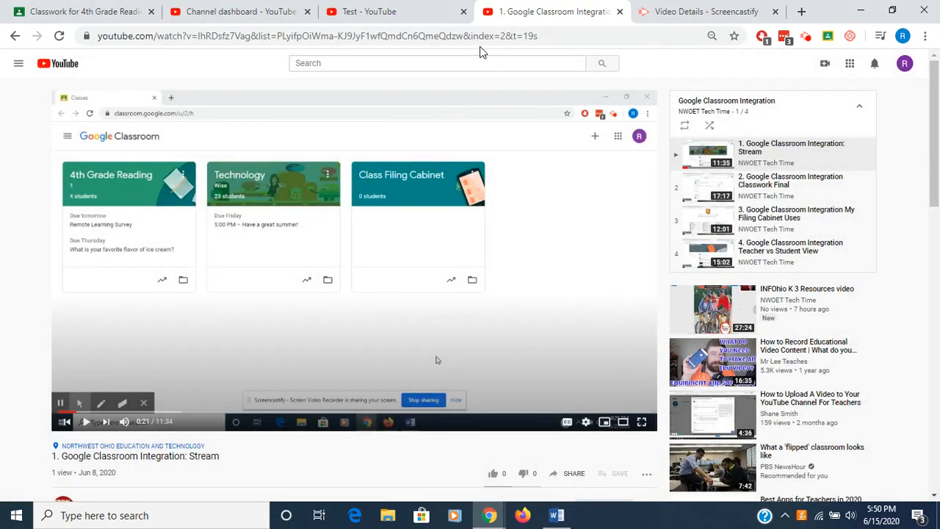
- Add the copied video URL to the Test playlist
{"action": "left_click", "coordinate": [409, 13]}
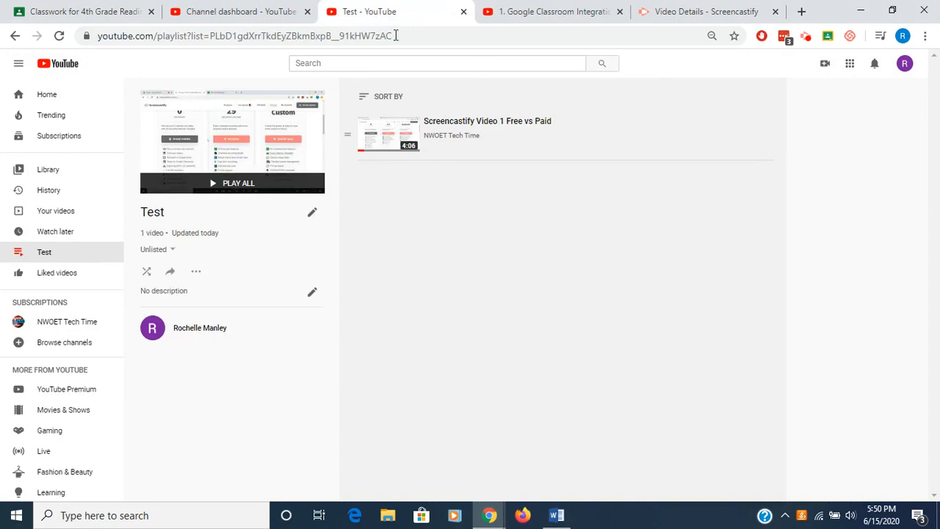
{"action": "left_click", "coordinate": [195, 274]}
{"action": "left_click", "coordinate": [224, 297]}
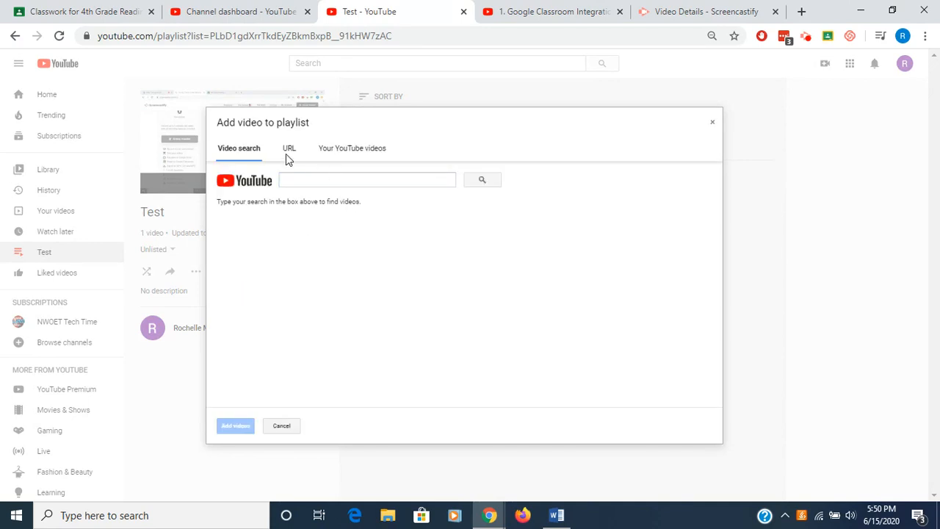
{"action": "left_click", "coordinate": [289, 150]}
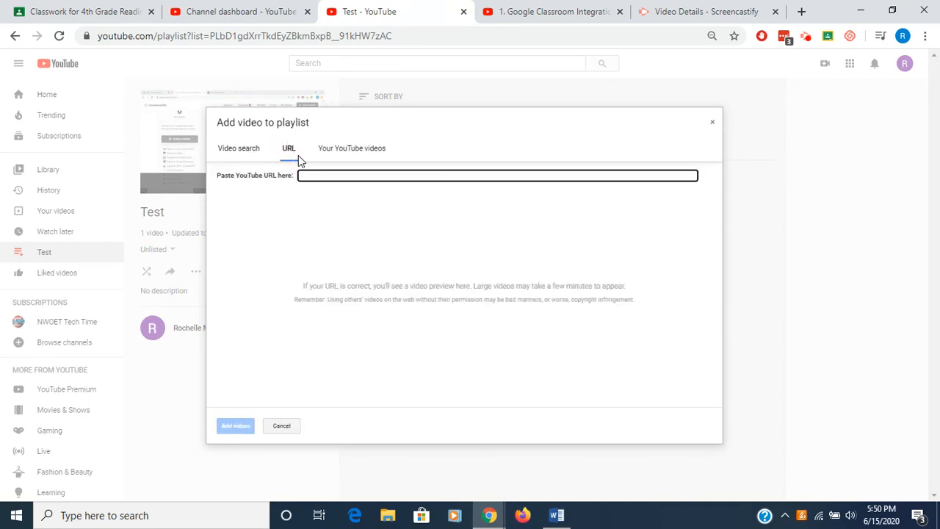
{"action": "key", "text": "ctrl+v"}
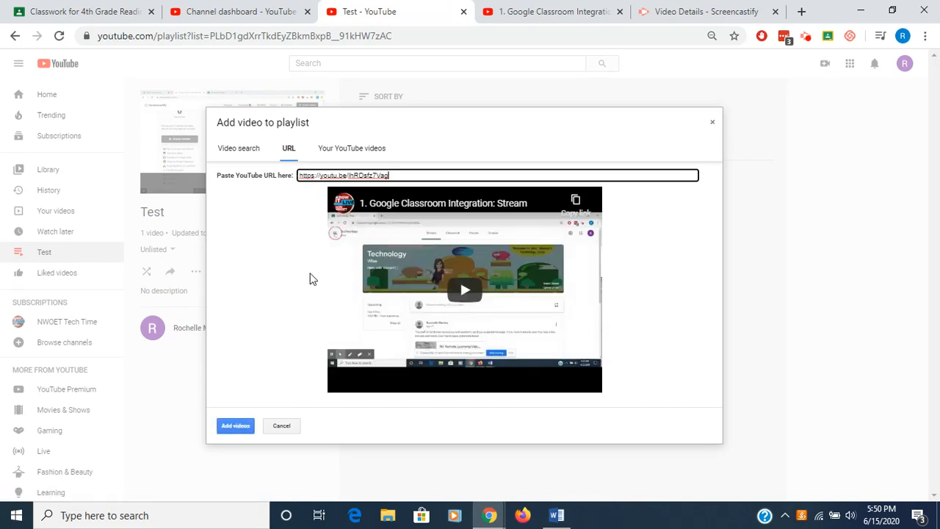
{"action": "left_click", "coordinate": [242, 431]}
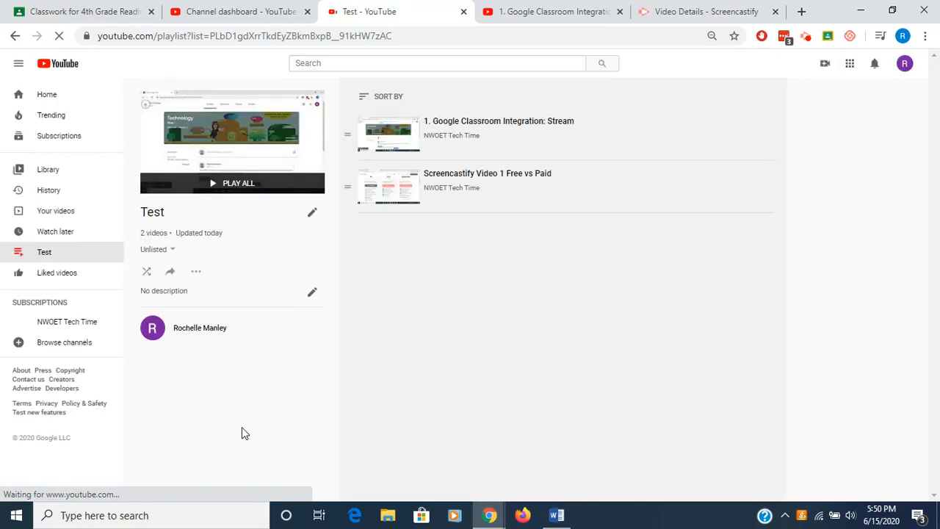
- Browse the channel's own uploads in the Add video to playlist dialog without adding any
{"action": "left_click", "coordinate": [196, 273]}
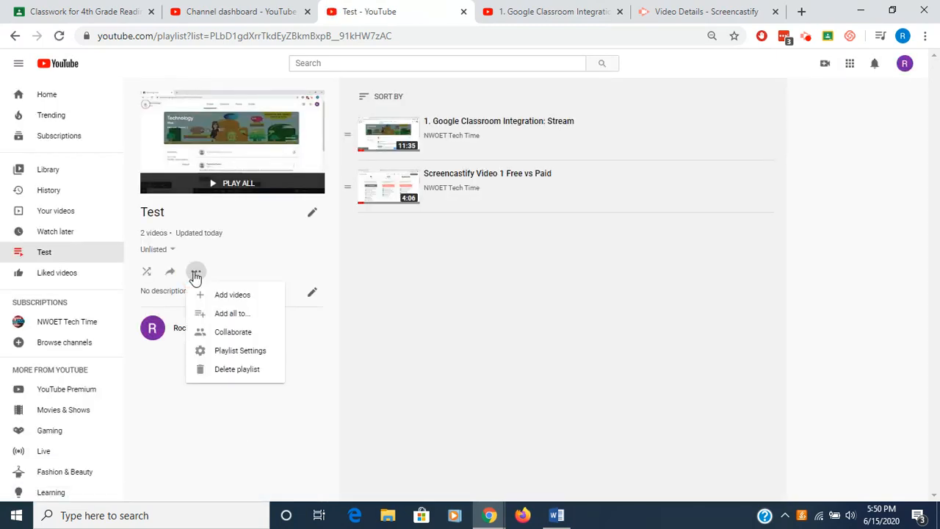
{"action": "left_click", "coordinate": [218, 297]}
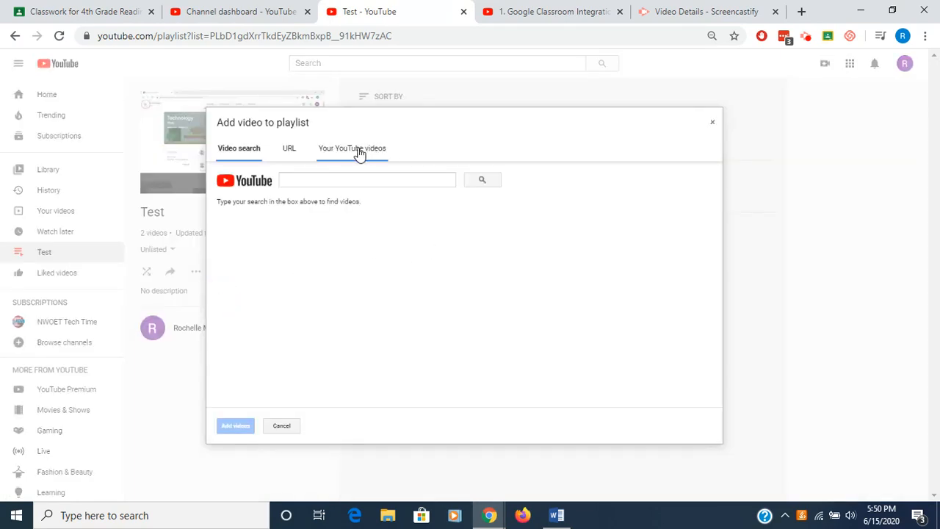
{"action": "left_click", "coordinate": [359, 153]}
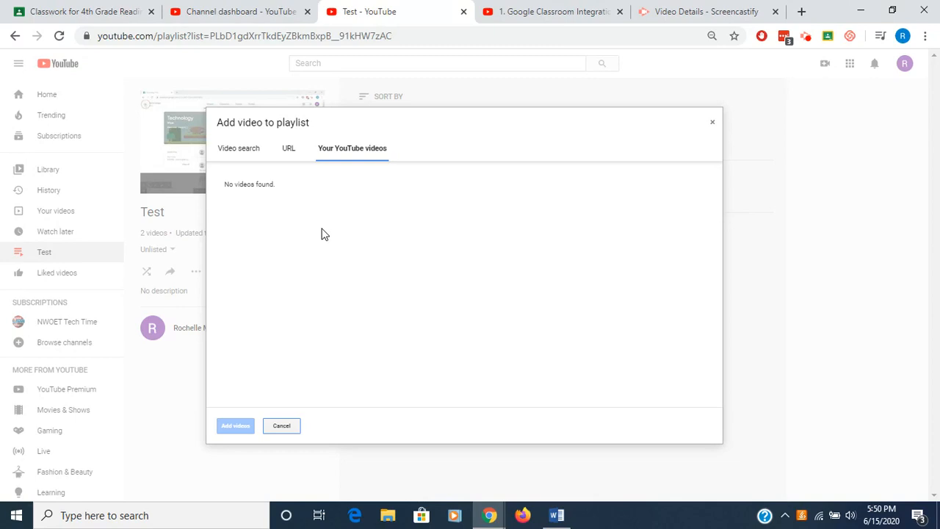
{"action": "left_click", "coordinate": [282, 426]}
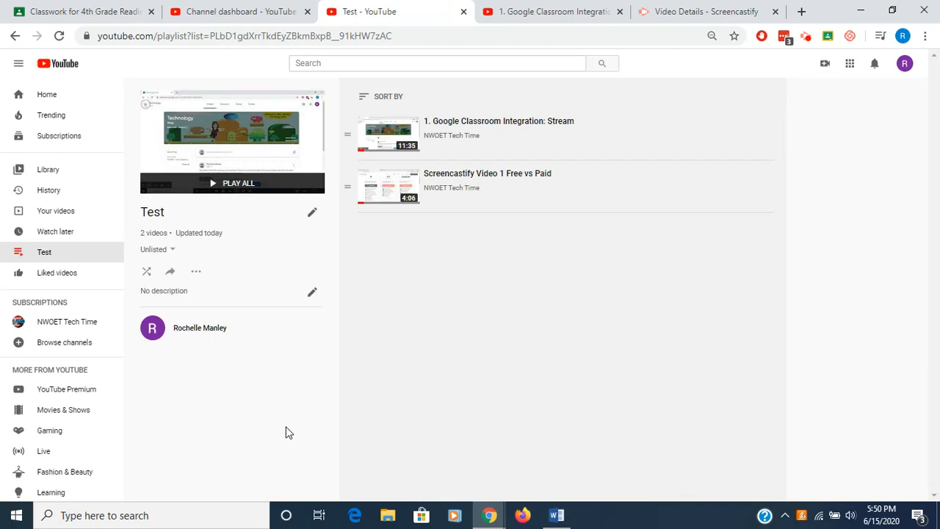
- Open the Test playlist's settings and review the Ordering options
{"action": "left_click", "coordinate": [196, 272]}
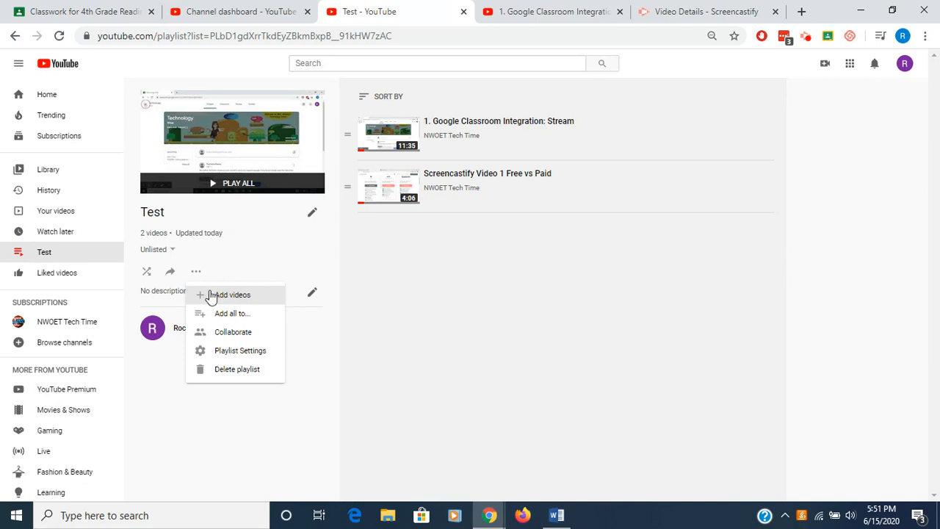
{"action": "left_click", "coordinate": [227, 352]}
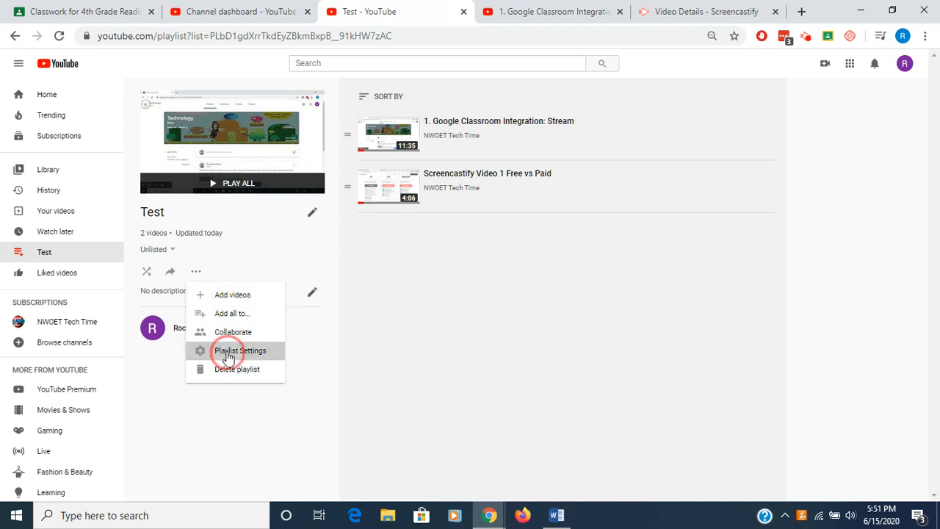
{"action": "left_click", "coordinate": [520, 324]}
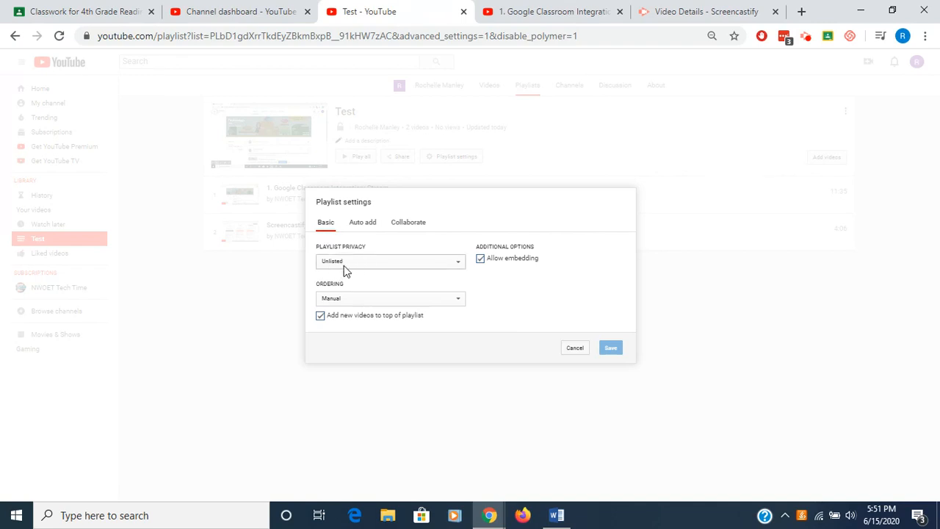
{"action": "left_click", "coordinate": [461, 303]}
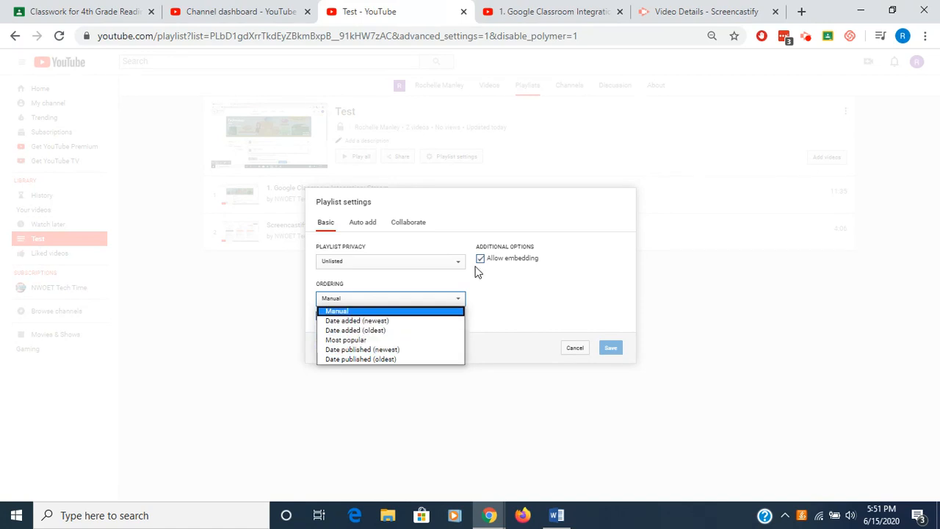
{"action": "left_click", "coordinate": [498, 296]}
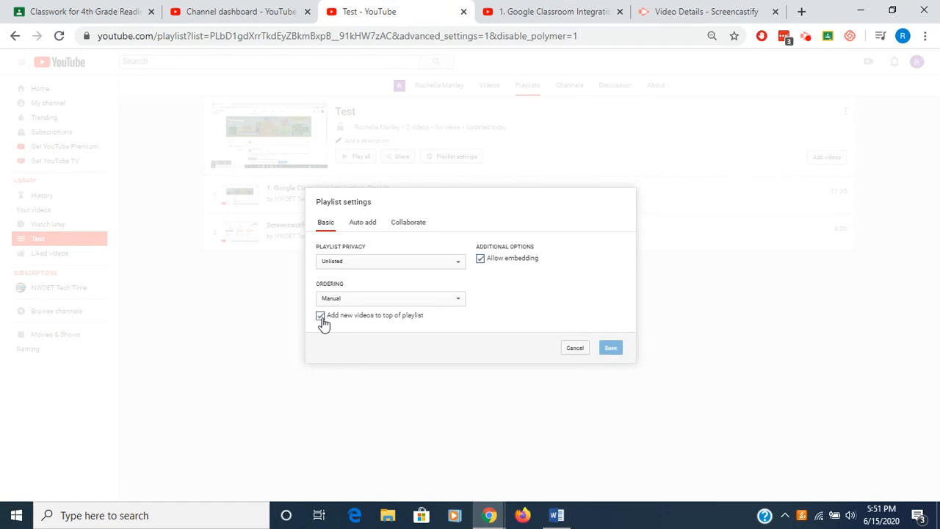
- Inspect the Auto add and Collaborate tabs of the playlist settings and cancel without saving
{"action": "left_click", "coordinate": [365, 229]}
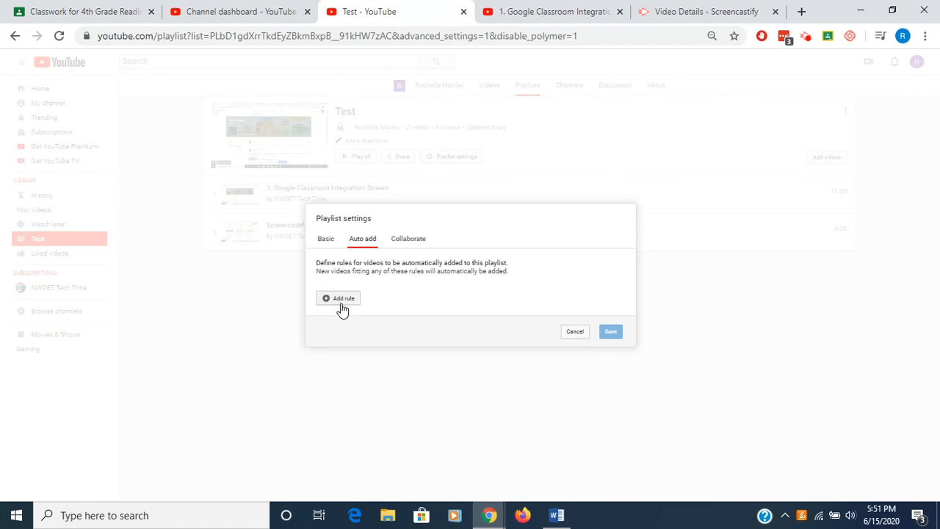
{"action": "left_click", "coordinate": [411, 243]}
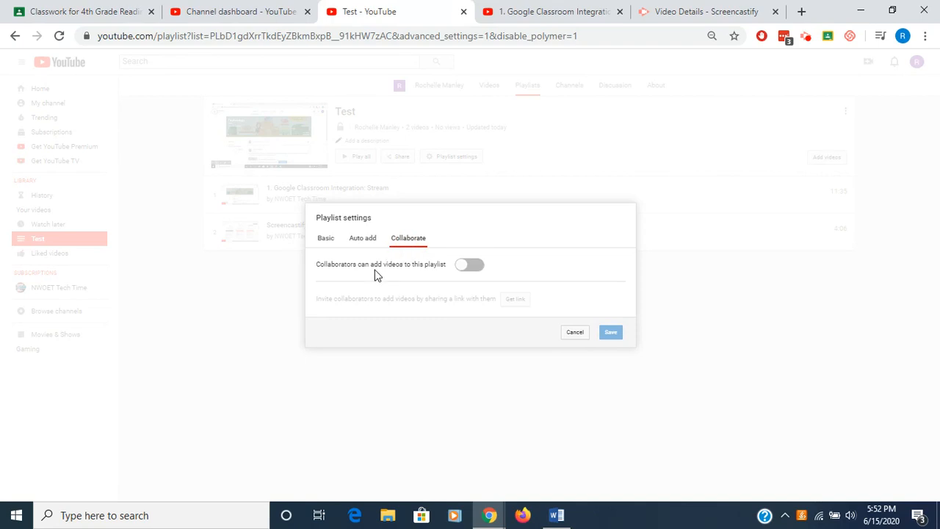
{"action": "left_click", "coordinate": [461, 266]}
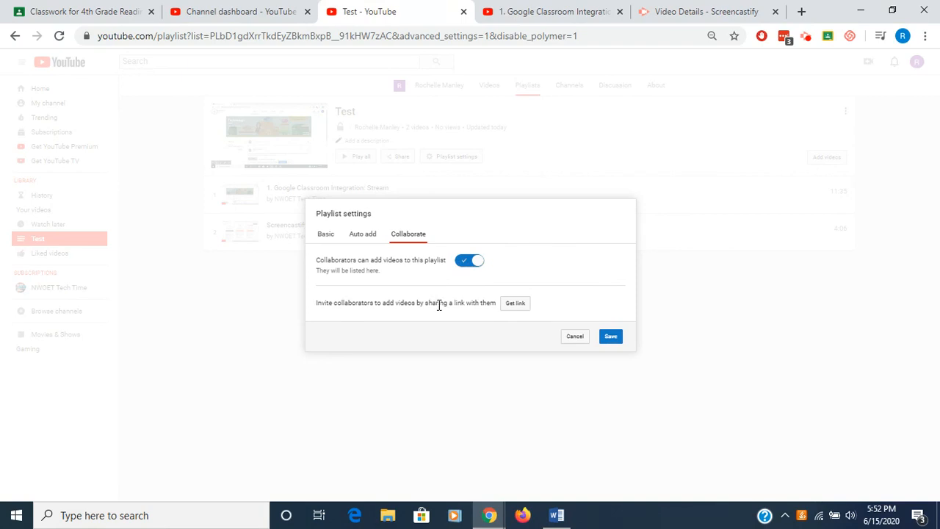
{"action": "left_click", "coordinate": [474, 263]}
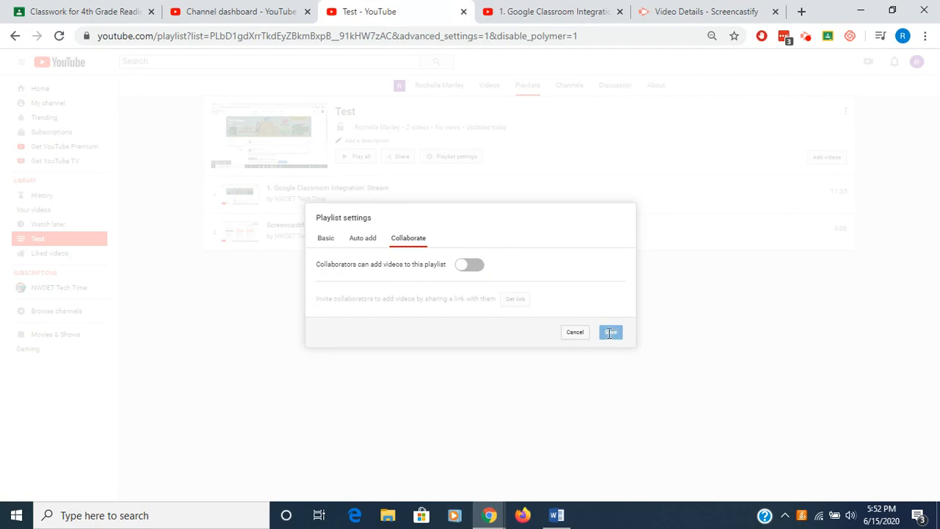
{"action": "left_click", "coordinate": [574, 333]}
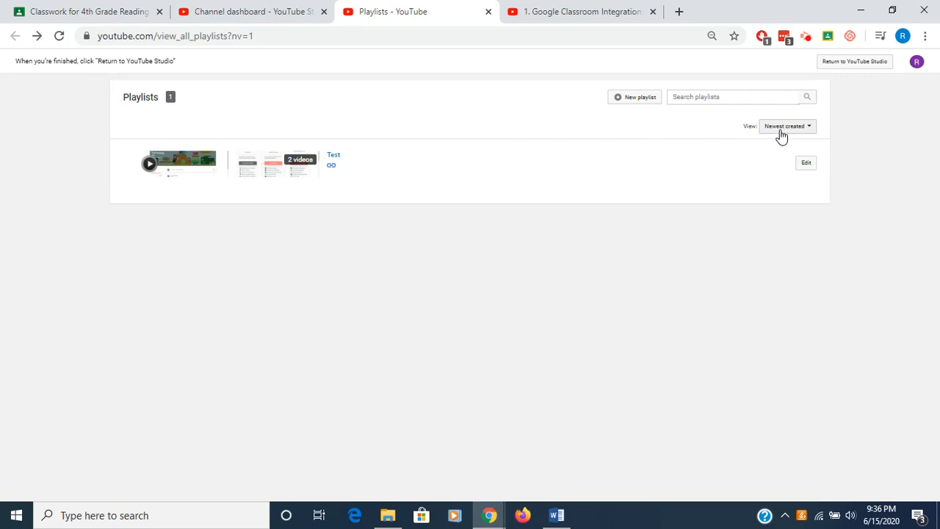
- Open the Test playlist and copy its share link
{"action": "left_click", "coordinate": [333, 161]}
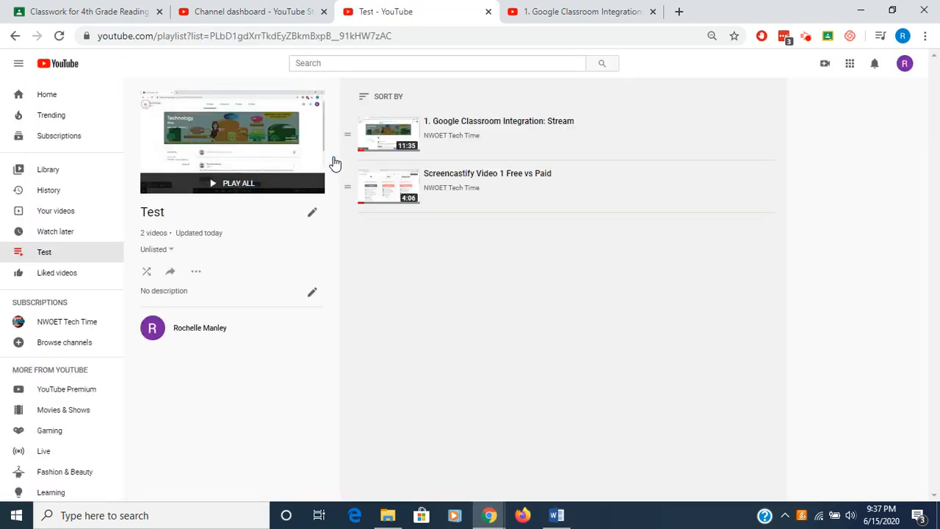
{"action": "left_click", "coordinate": [225, 292]}
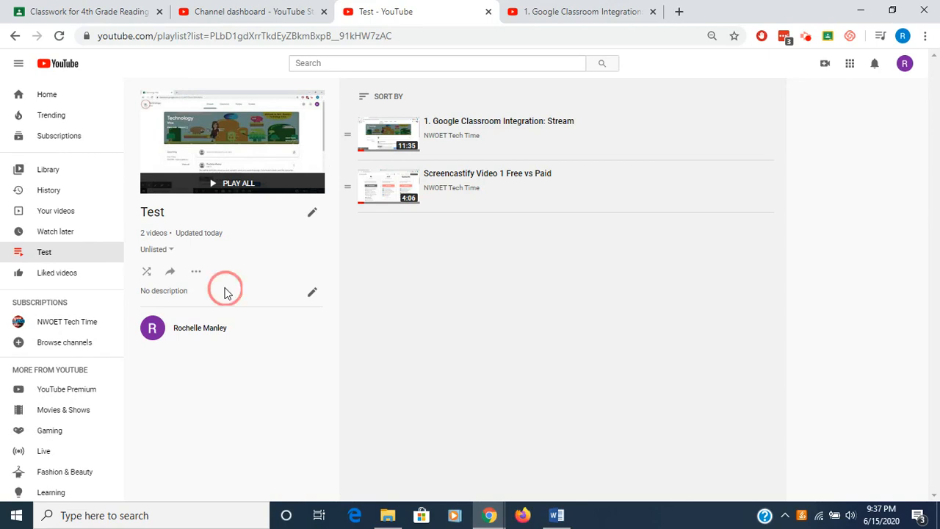
{"action": "left_click", "coordinate": [169, 277]}
{"action": "left_click", "coordinate": [171, 275]}
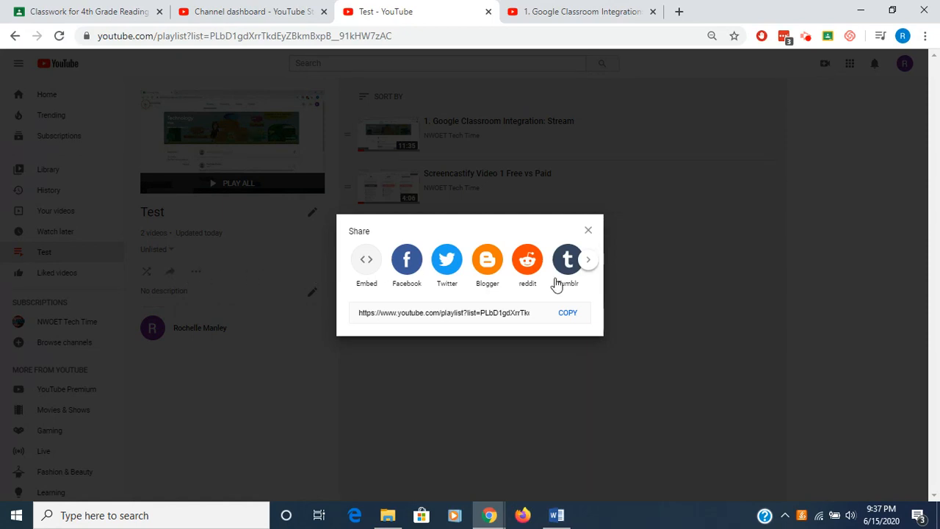
{"action": "left_click", "coordinate": [588, 262]}
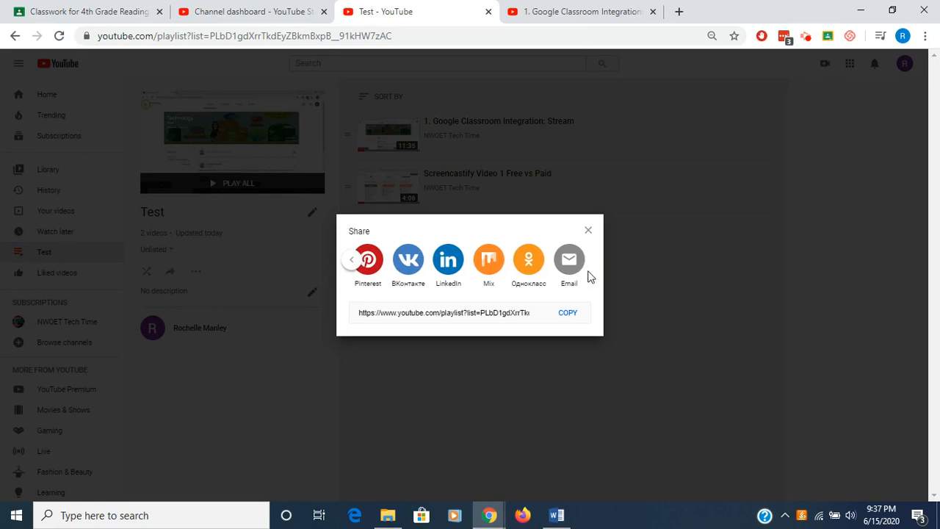
{"action": "left_click", "coordinate": [567, 315]}
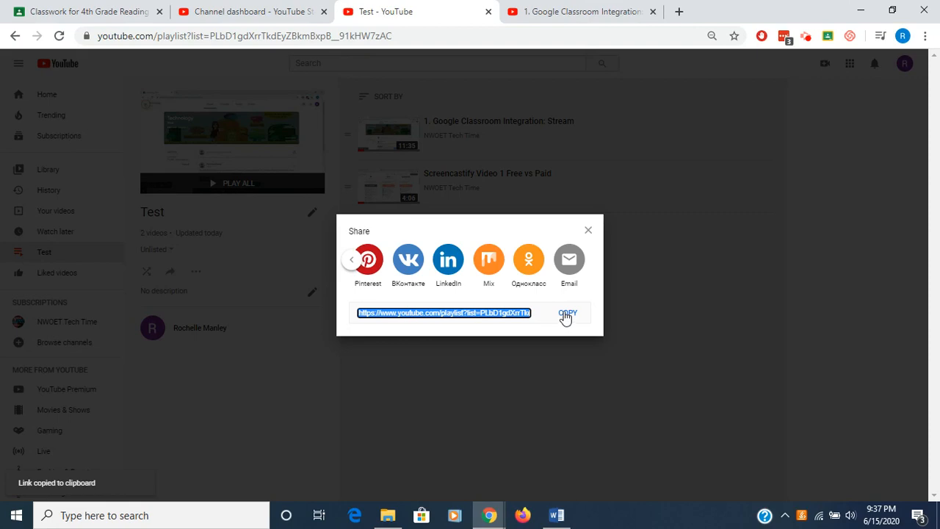
{"action": "left_click", "coordinate": [224, 158]}
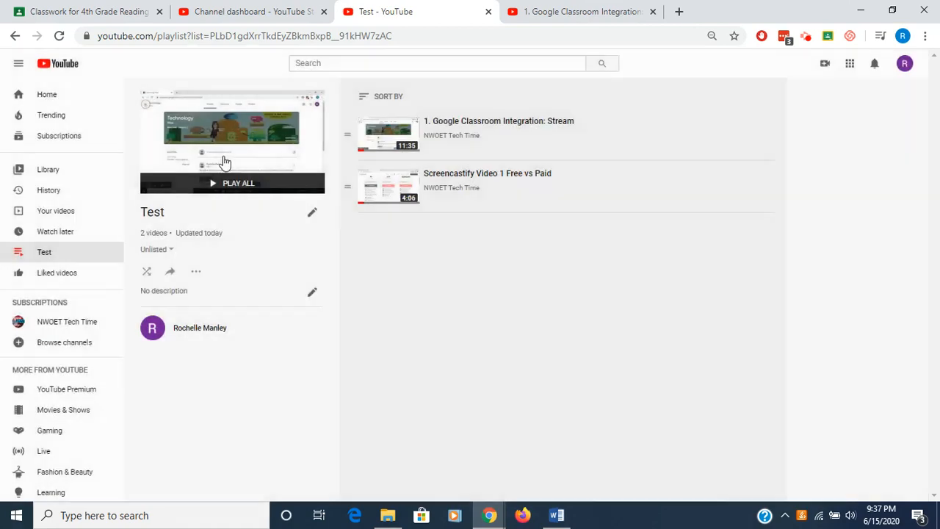
- Create a new Material in the 4th Grade Reading classwork titled "Test YouTube Material"
{"action": "left_click", "coordinate": [106, 14]}
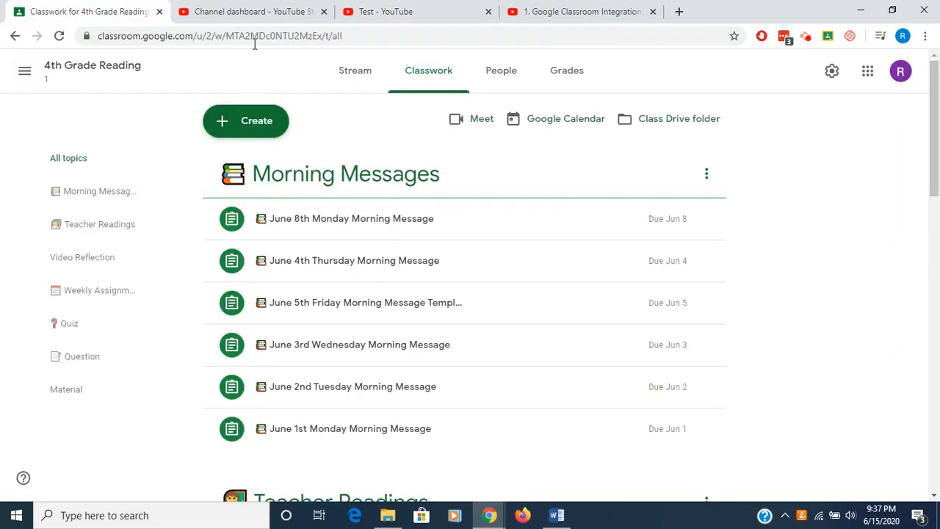
{"action": "left_click", "coordinate": [253, 126]}
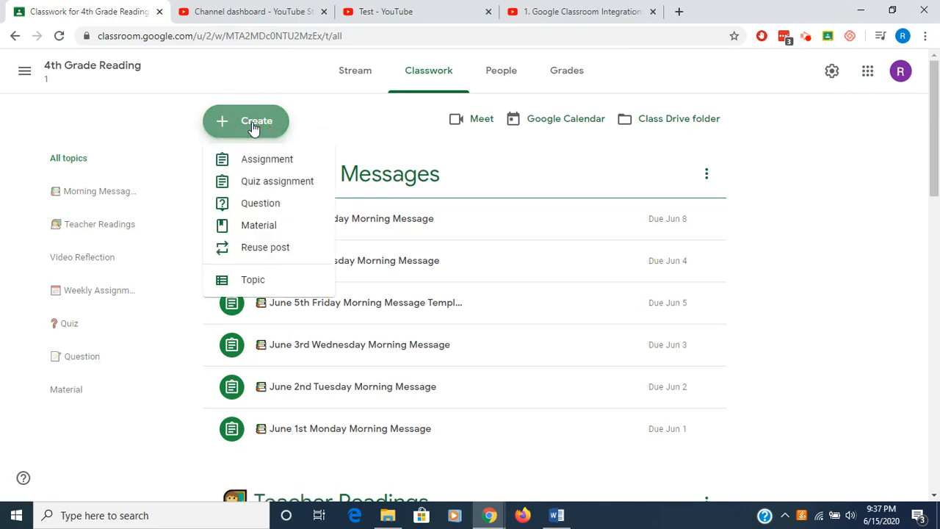
{"action": "left_click", "coordinate": [260, 230]}
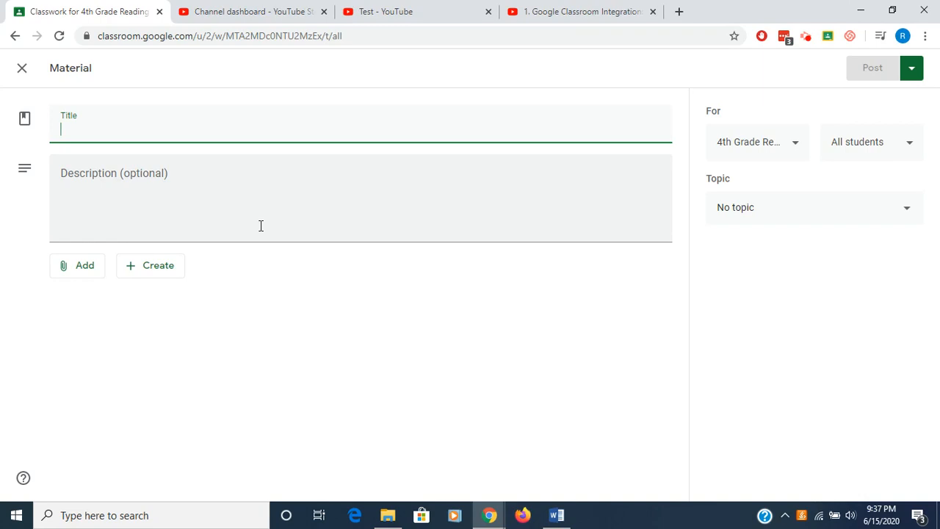
{"action": "type", "text": "Test"}
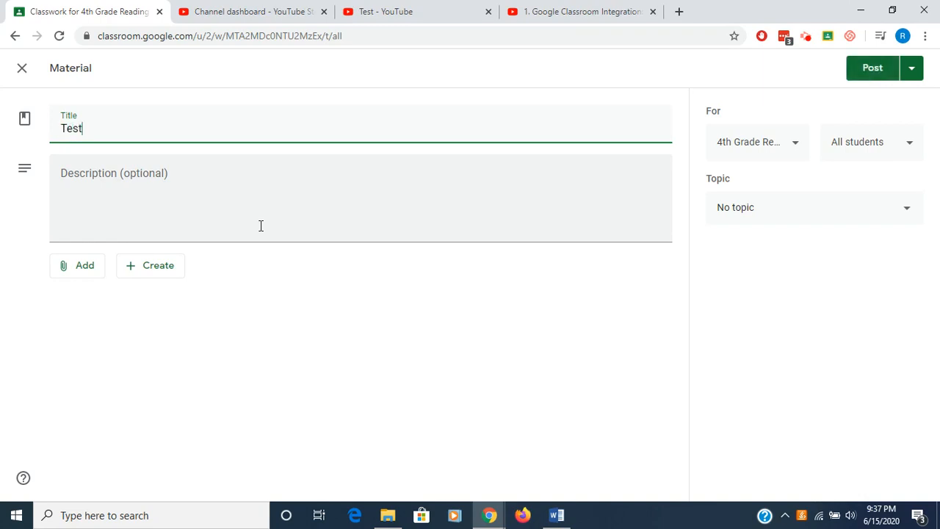
{"action": "type", "text": " YouTube Material"}
- Attach the copied playlist share link to the material as a link
{"action": "left_click", "coordinate": [260, 226]}
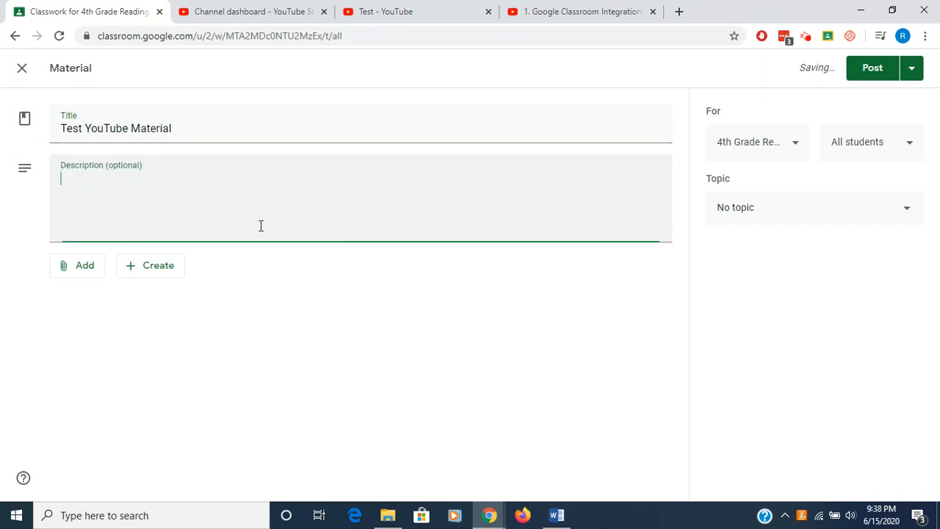
{"action": "left_click", "coordinate": [91, 272]}
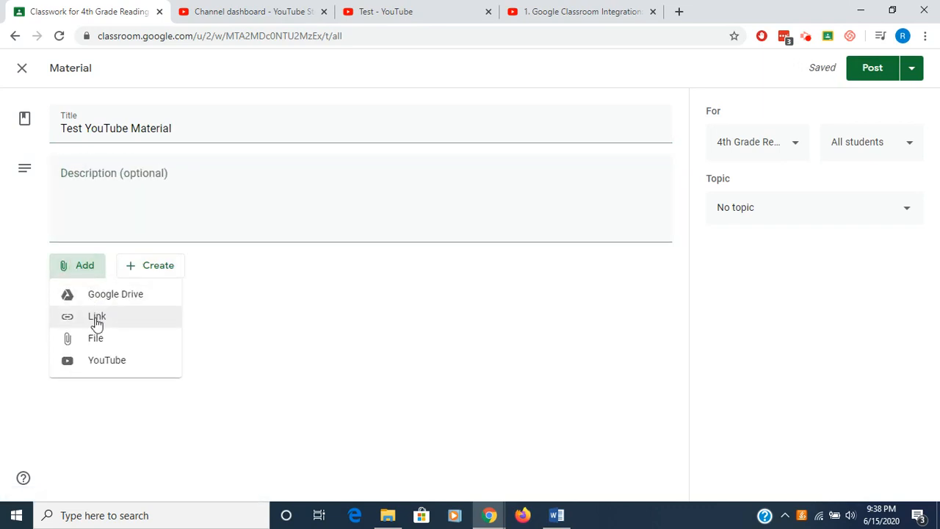
{"action": "left_click", "coordinate": [97, 317]}
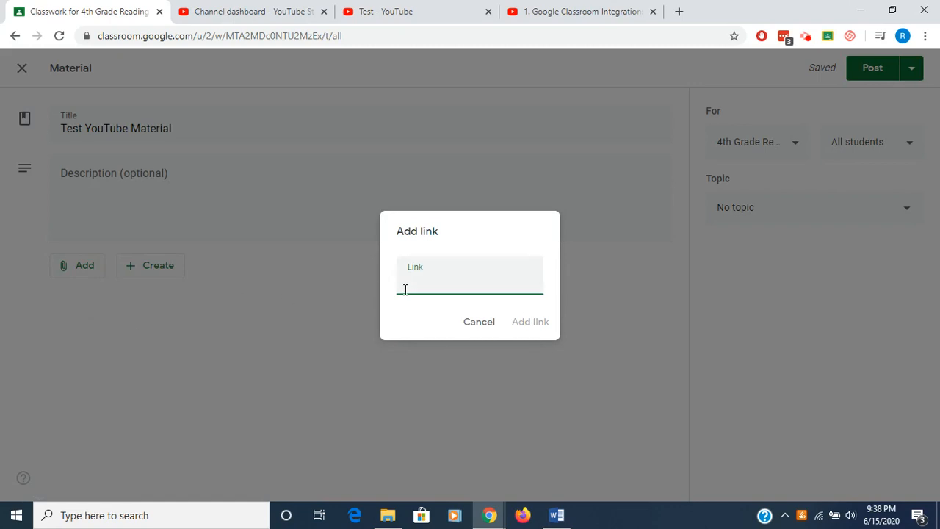
{"action": "key", "text": "ctrl+v"}
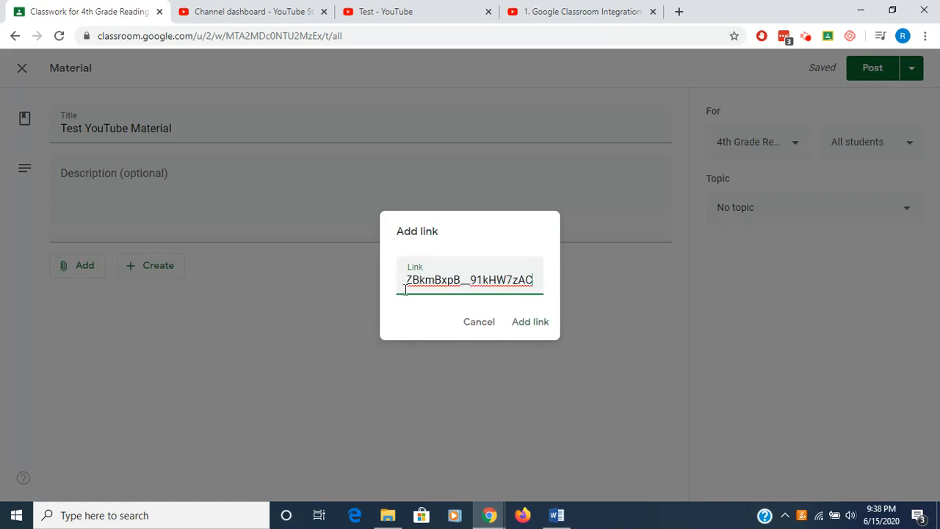
{"action": "left_click", "coordinate": [531, 328]}
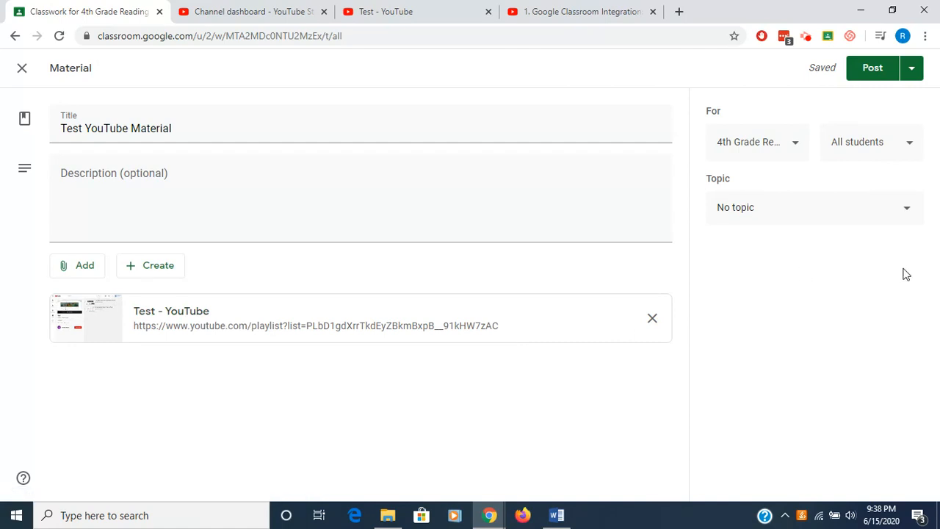
- Create a new topic named "YouTube Play Lists" for the material
{"action": "left_click", "coordinate": [908, 211]}
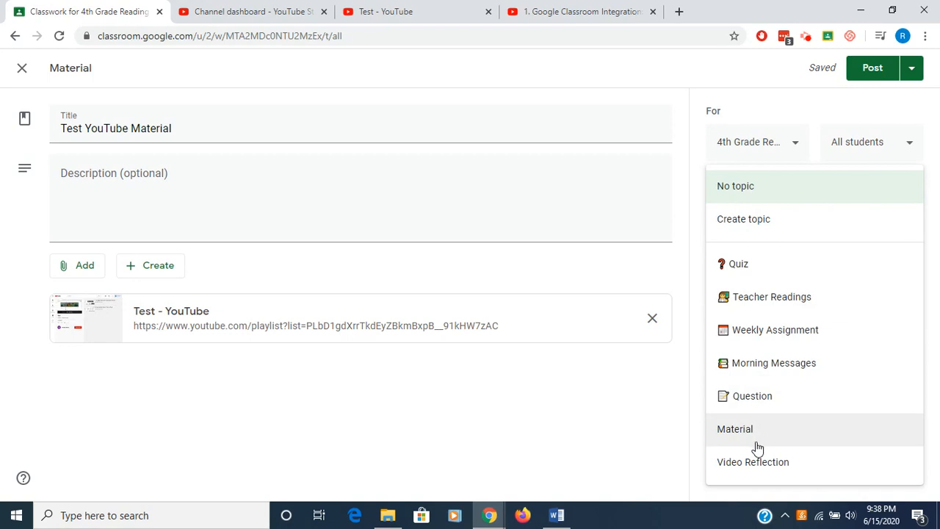
{"action": "left_click", "coordinate": [753, 220]}
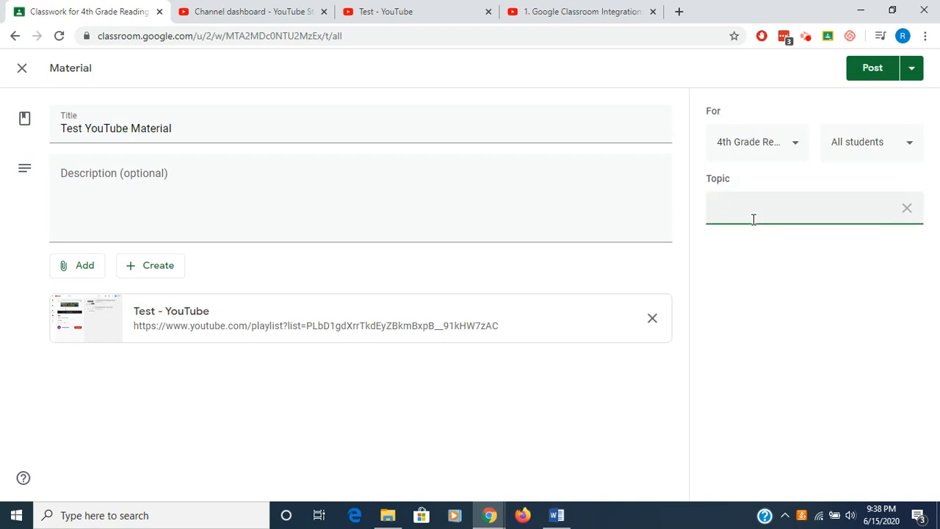
{"action": "type", "text": "YouTube Play  Lists"}
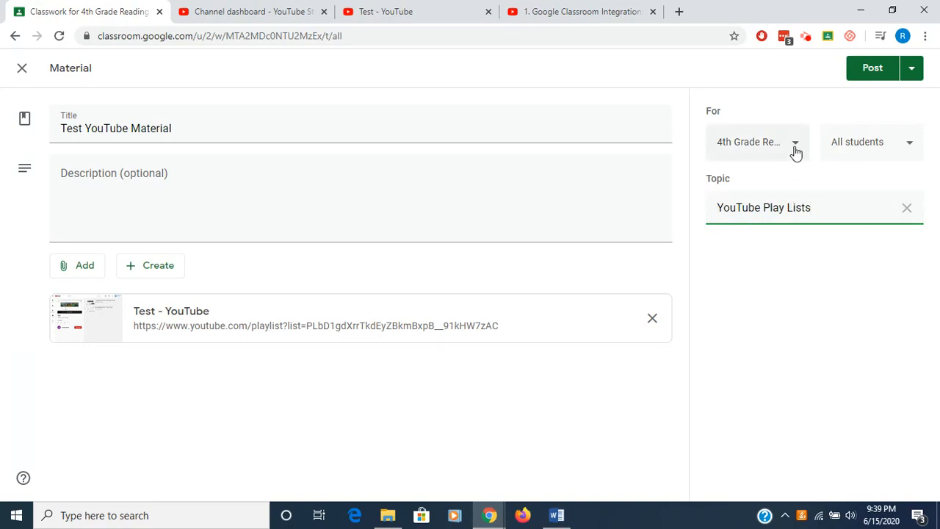
- Post the material and expand it in the classwork list to view the attached playlist link
{"action": "left_click", "coordinate": [867, 71]}
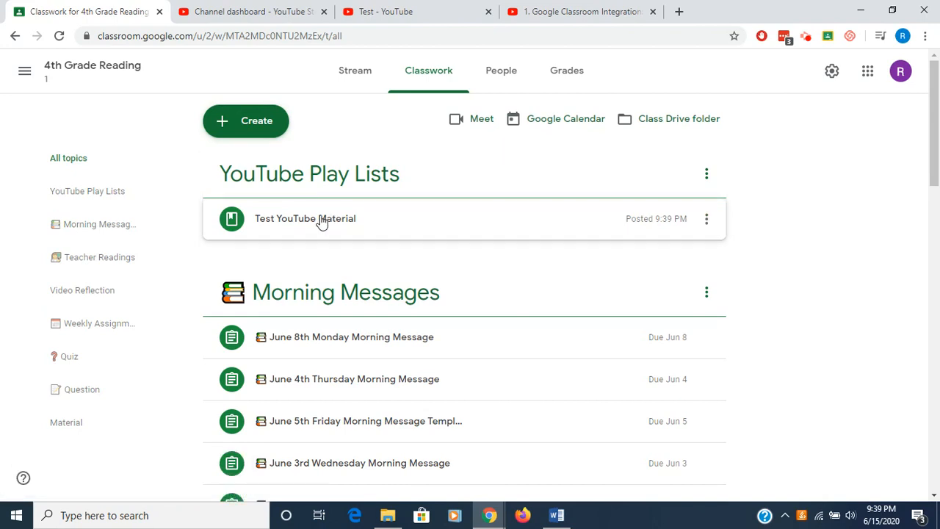
{"action": "left_click", "coordinate": [322, 224]}
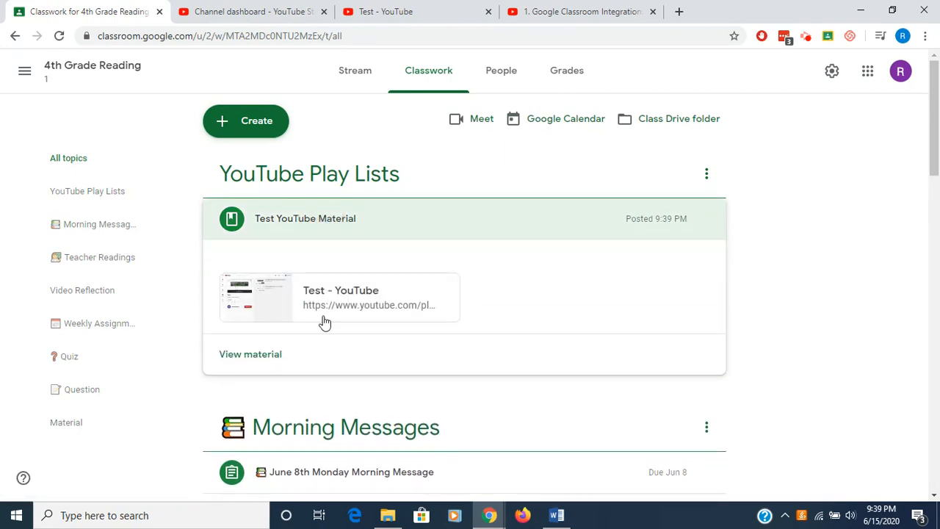